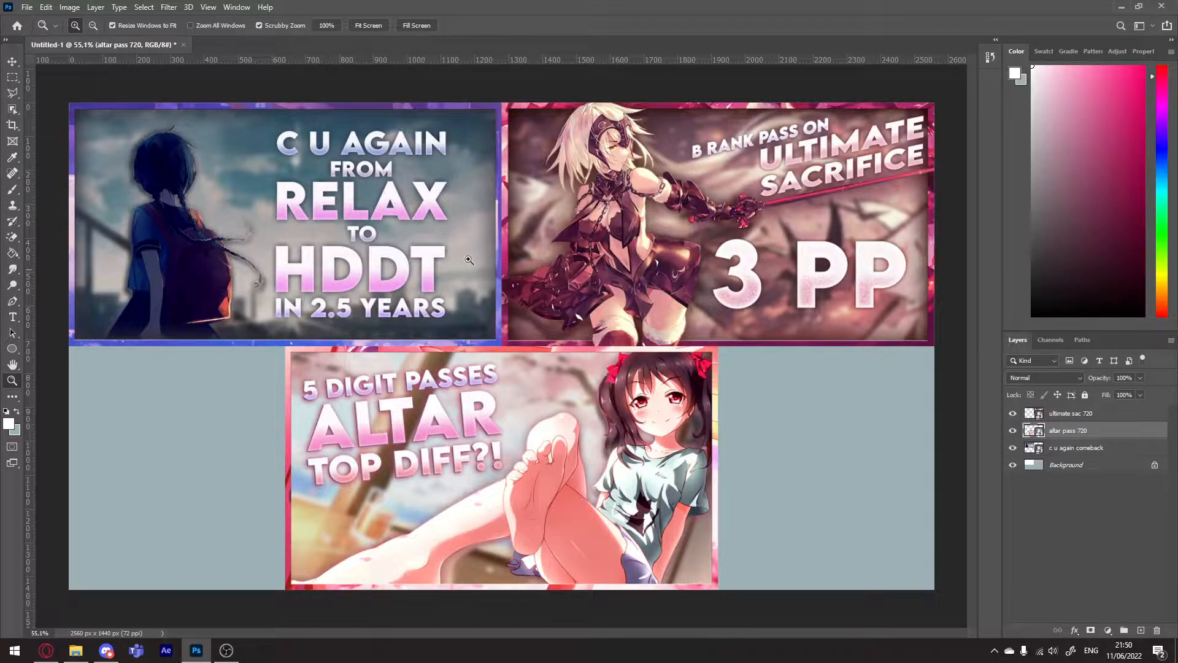
Create a new 1920 x 1080 px document at 72 ppi.
key("ctrl+n")
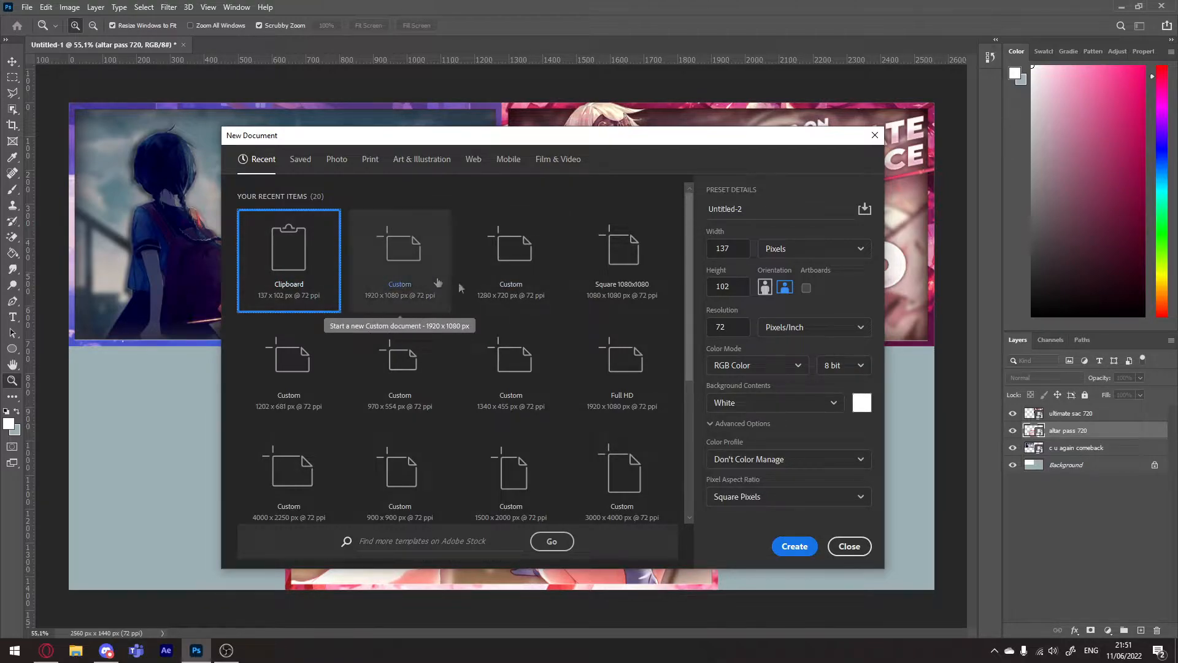
left_click(377, 273)
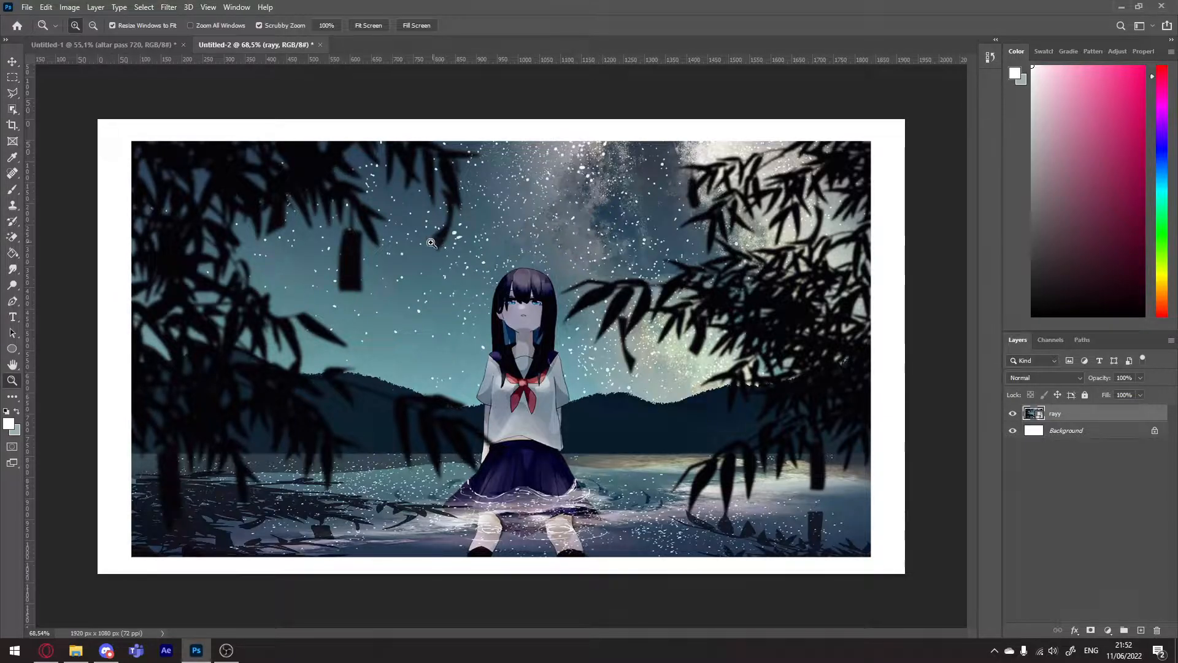
Start a Pen path at the base of the girl's leg on the image's right side and trace up to the skirt's corner.
key("v")
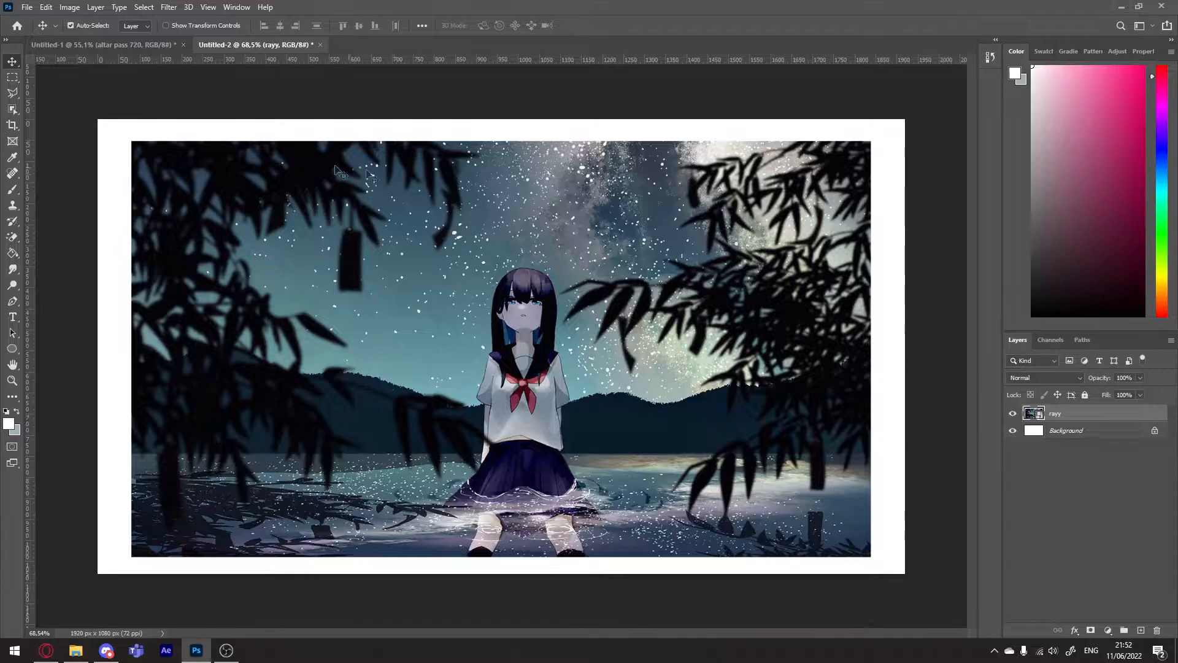
key("z")
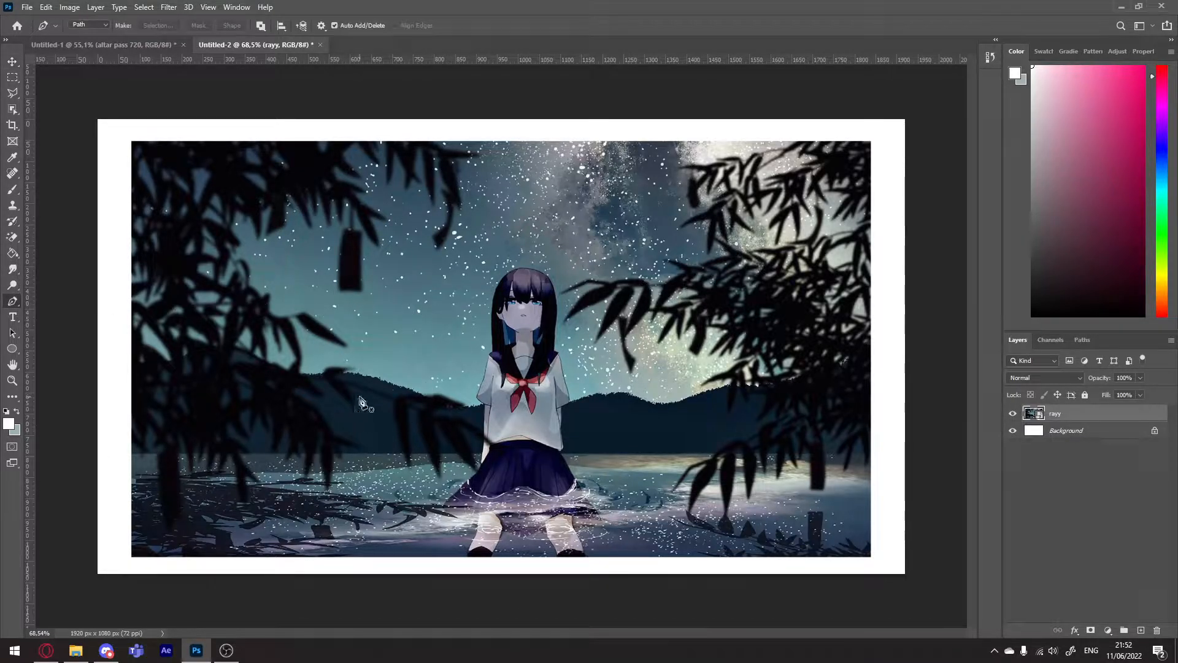
left_click_drag(420, 386, 473, 363)
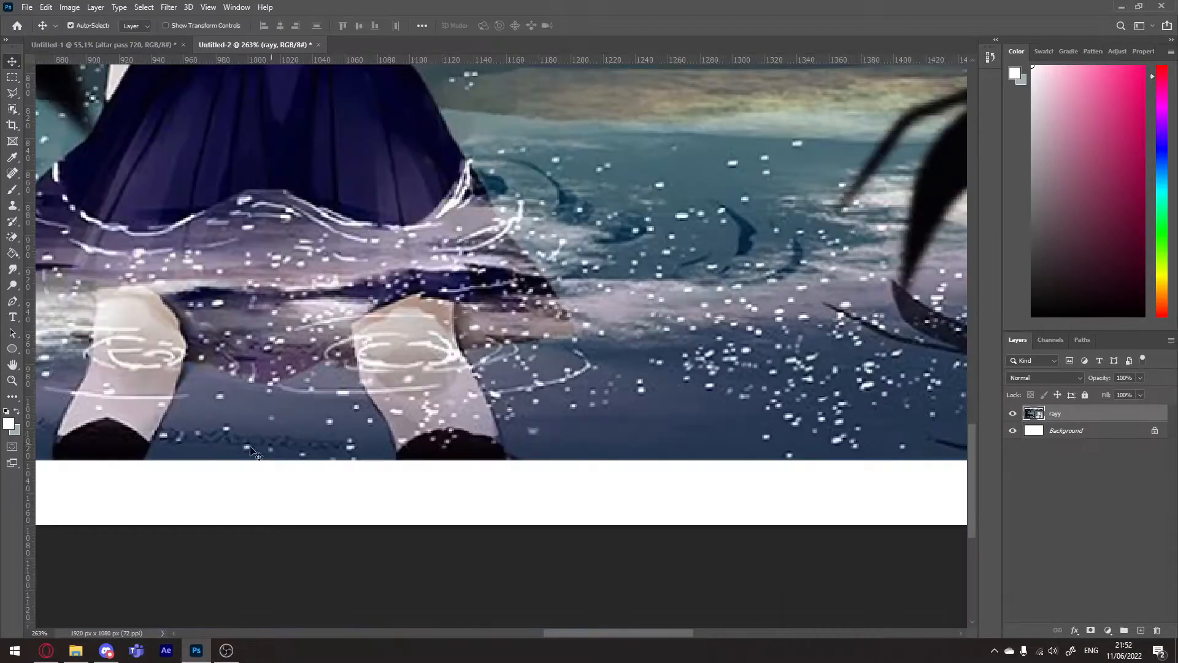
left_click(12, 302)
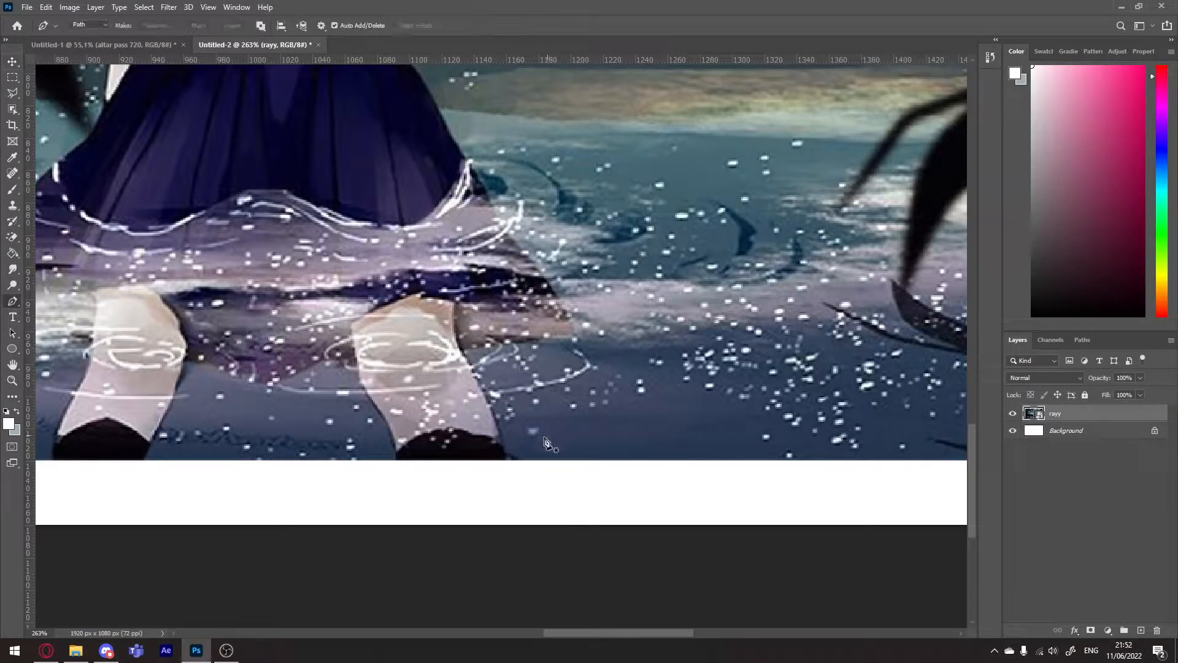
left_click_drag(507, 475, 507, 433)
left_click(462, 350)
left_click(577, 340)
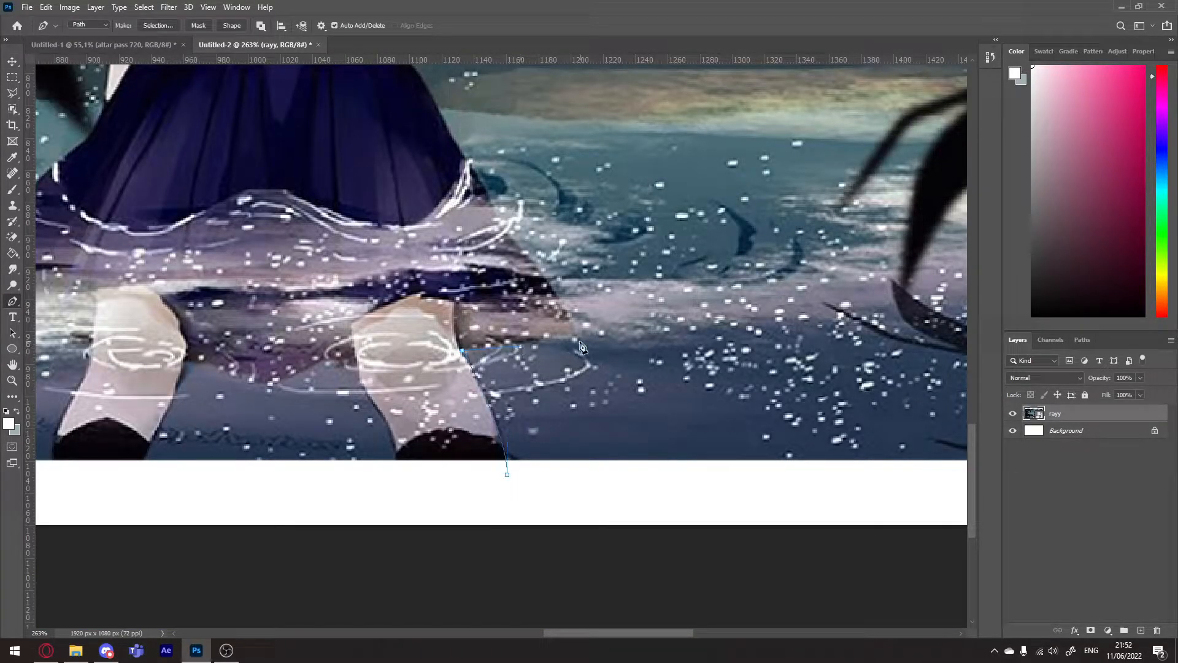
left_click_drag(560, 269, 578, 347)
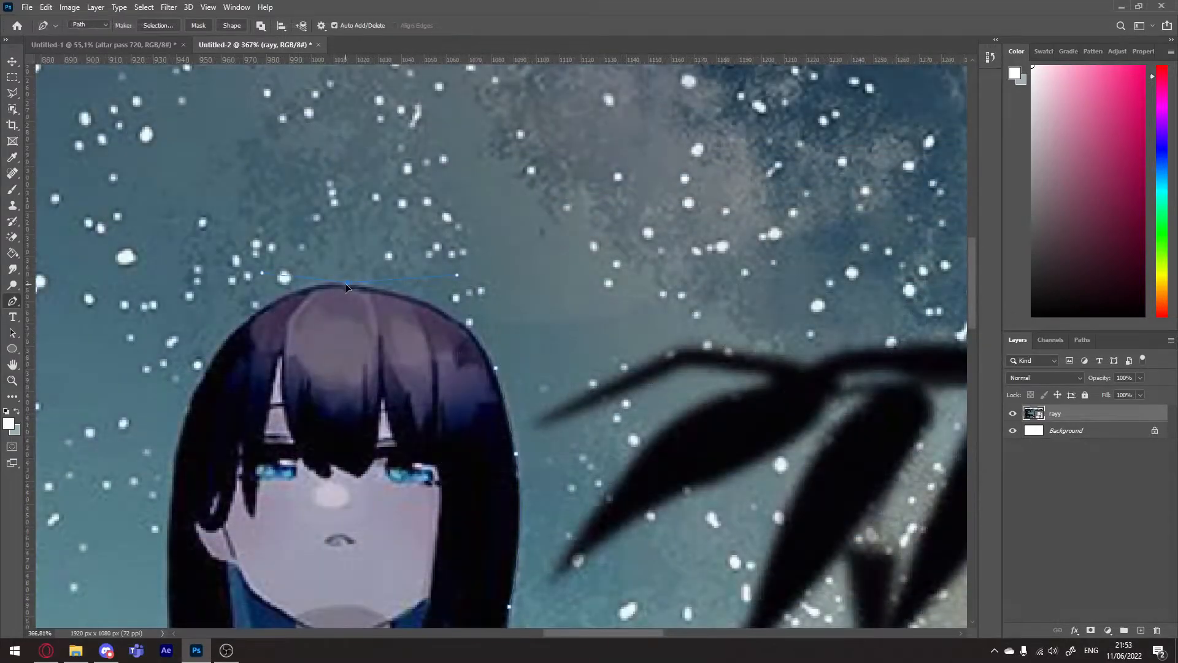
Continue the Pen path over the top of the girl's hair and down its left edge towards the shoulder.
left_click_drag(342, 248, 526, 194)
left_click(392, 365)
left_click_drag(408, 461, 466, 301)
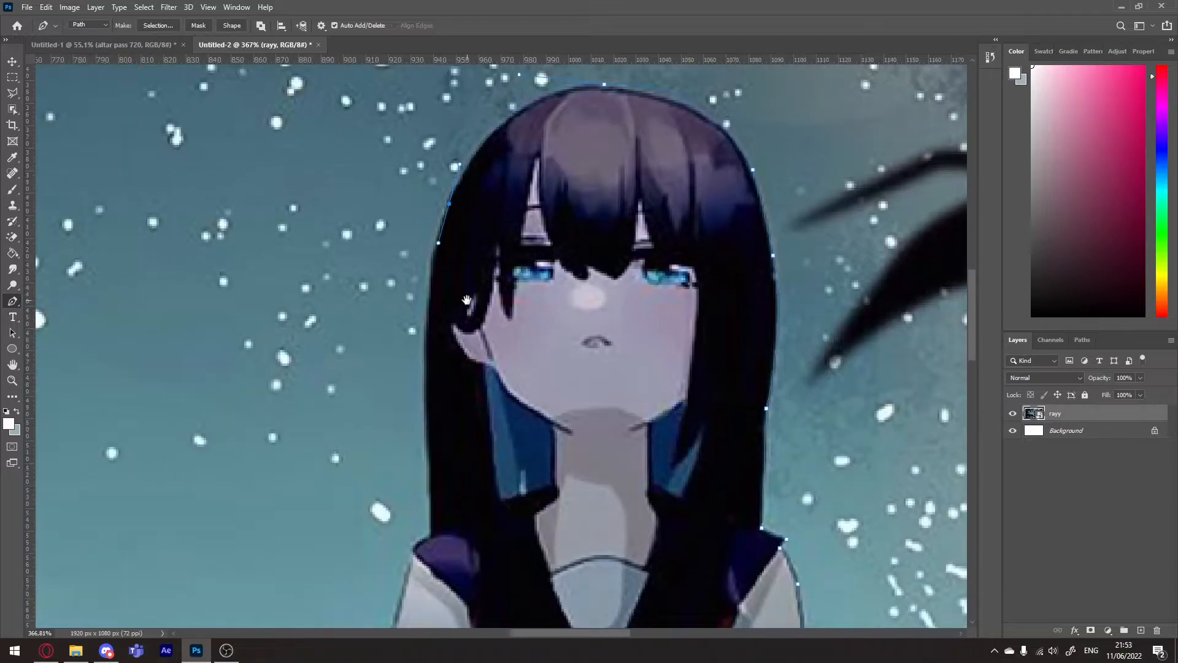
left_click(427, 335)
left_click_drag(441, 625, 461, 344)
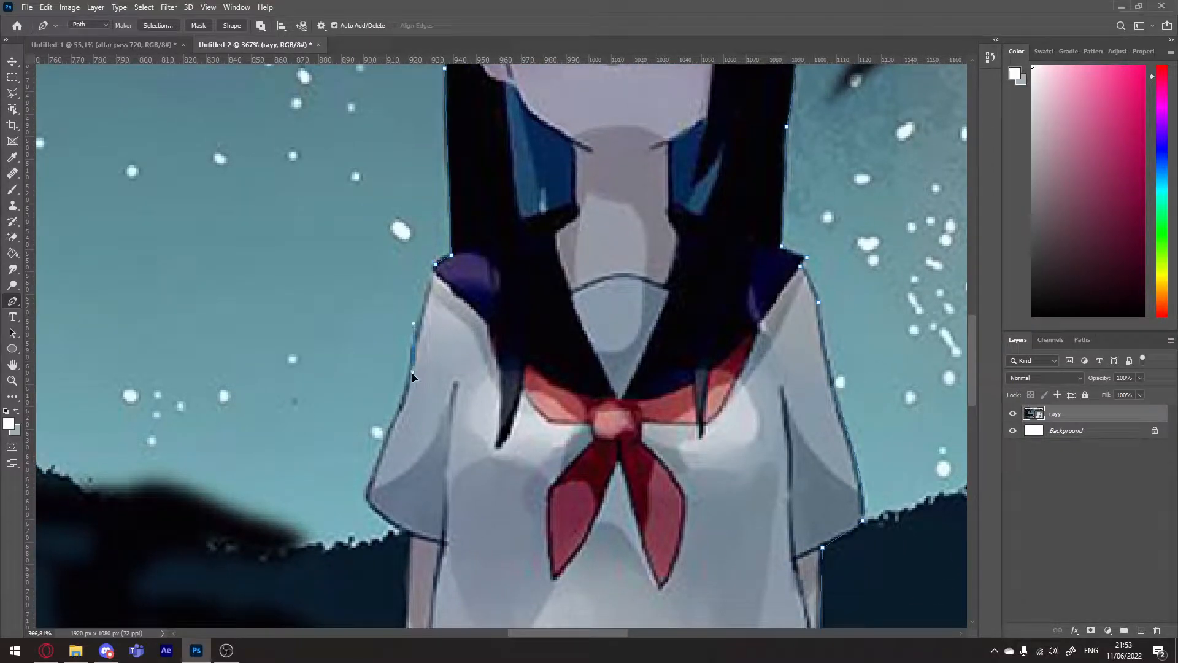
Extend the Pen path down the left sleeve and arm to where the hand meets the skirt.
scroll(407, 385, "down", 3)
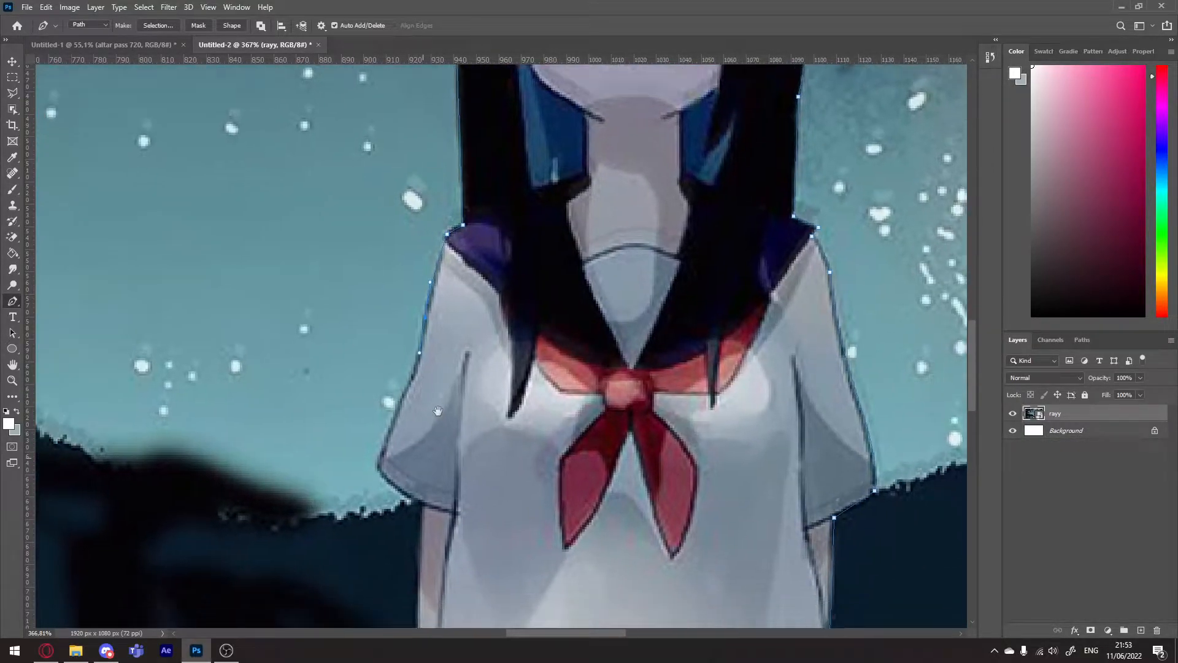
scroll(393, 405, "down", 2)
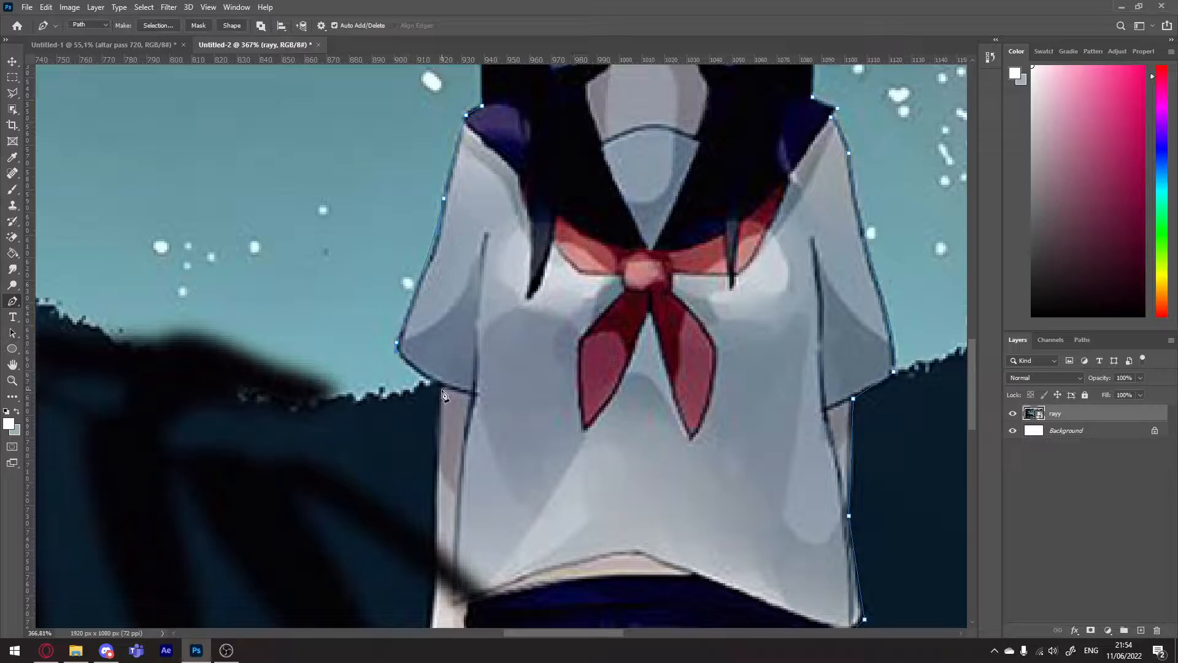
scroll(442, 390, "down", 3)
left_click(431, 479)
scroll(432, 480, "down", 5)
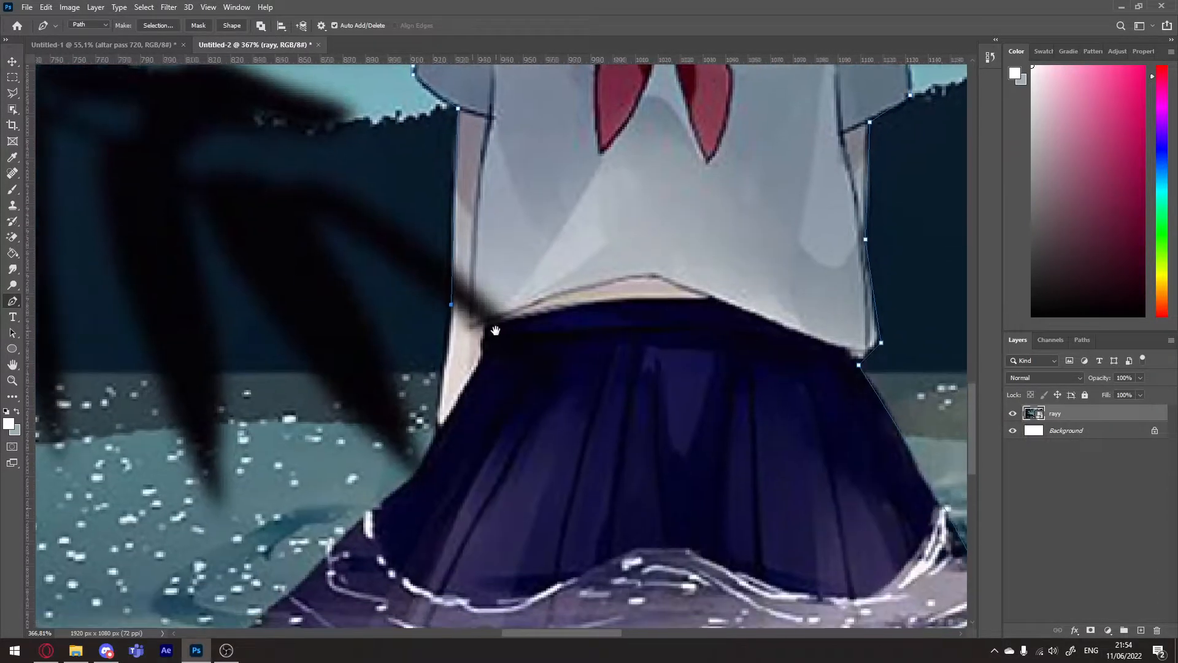
left_click_drag(437, 425, 438, 447)
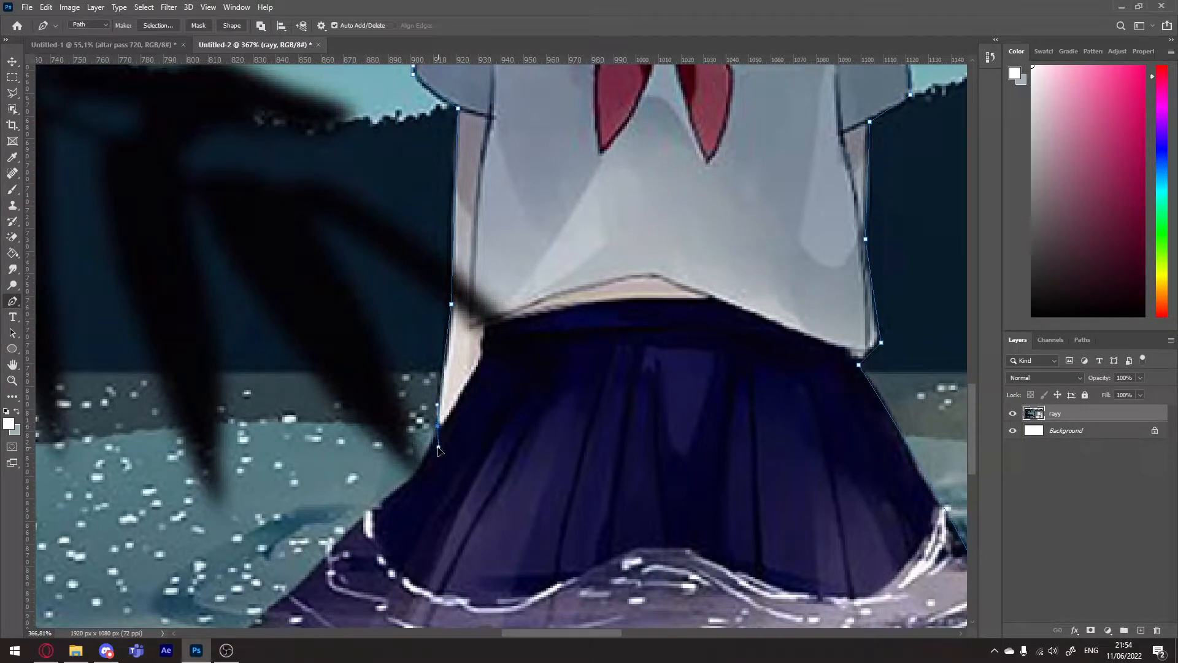
scroll(446, 459, "down", 3)
scroll(446, 459, "left", 2)
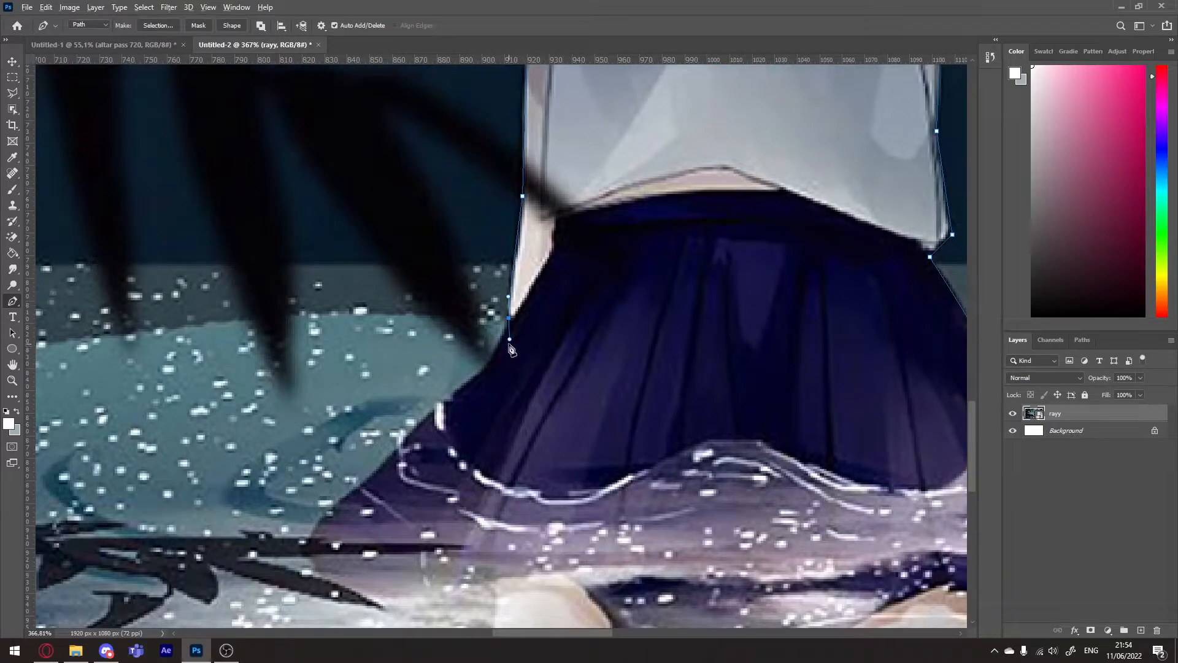
scroll(500, 324, "up", 15)
scroll(553, 356, "right", 6)
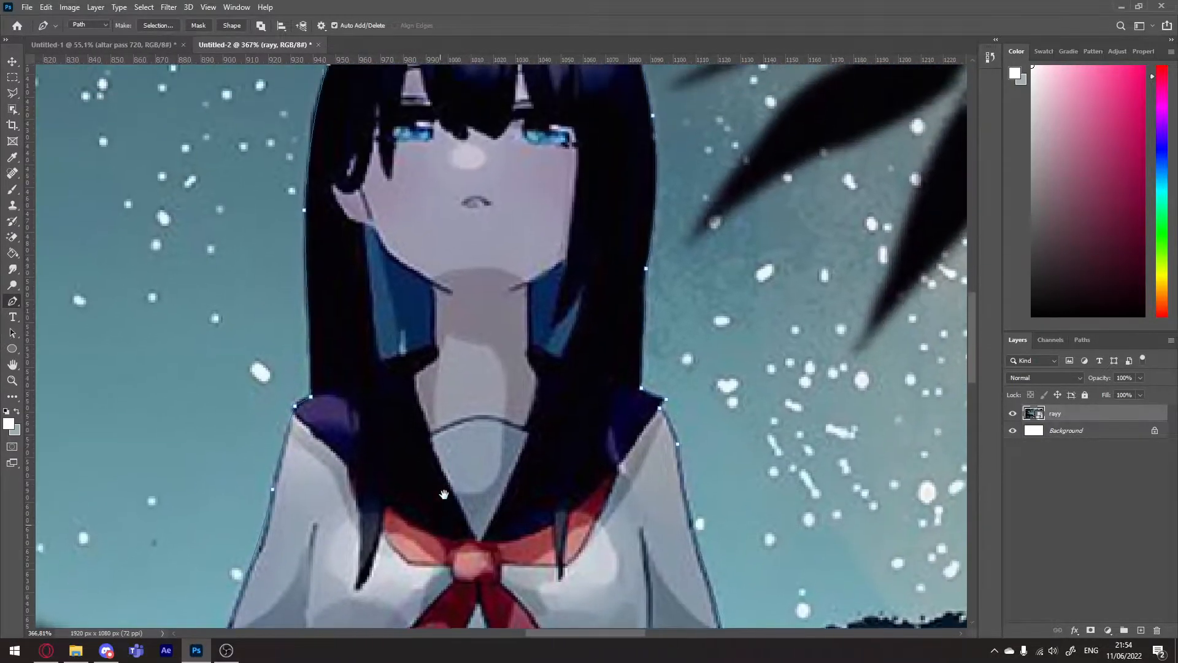
scroll(534, 290, "up", 1)
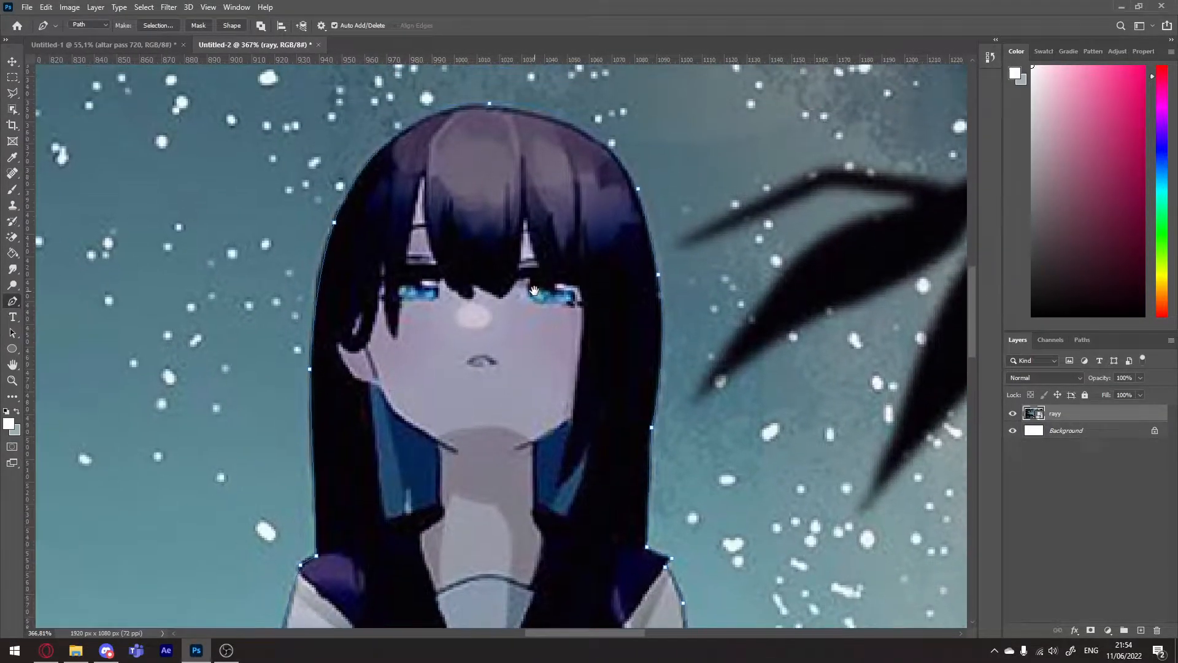
scroll(411, 588, "right", 1)
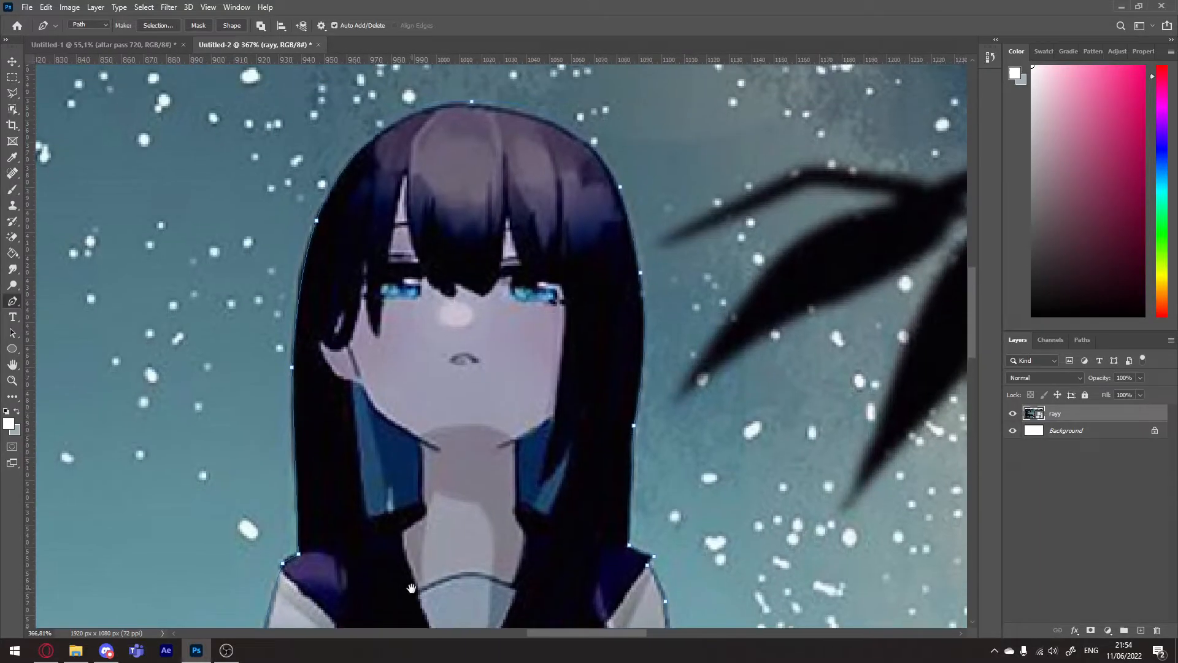
left_click_drag(421, 541, 575, 252)
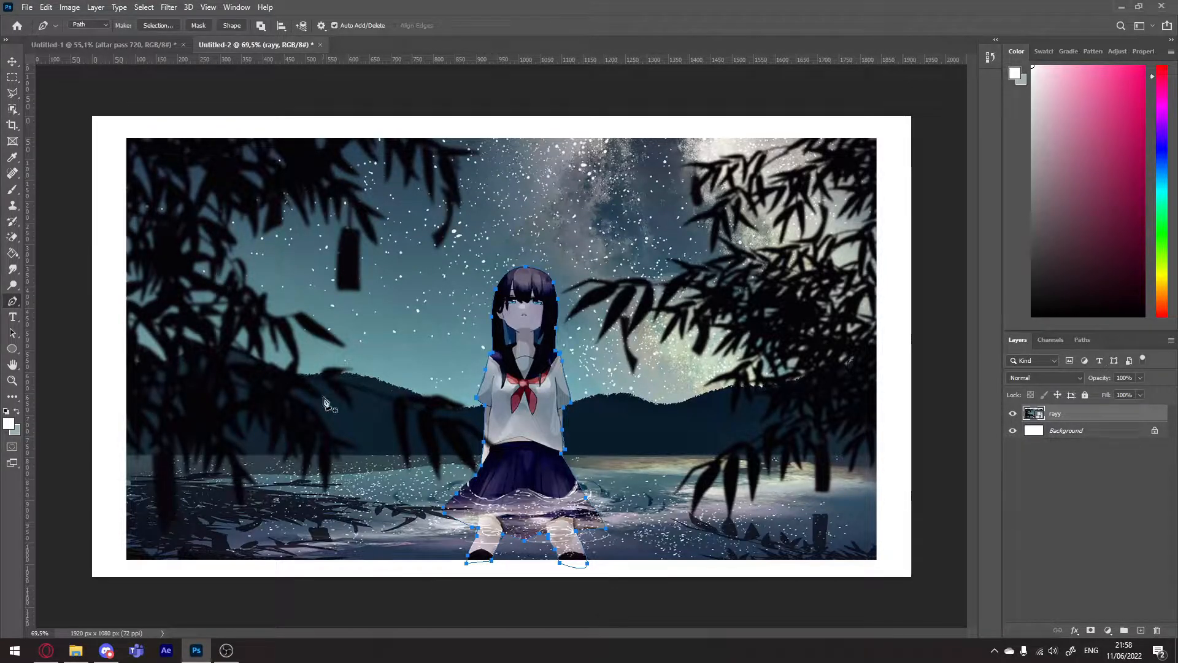
Duplicate the rayy layer as rayy copy and hide the original.
right_click(1103, 419)
left_click(982, 128)
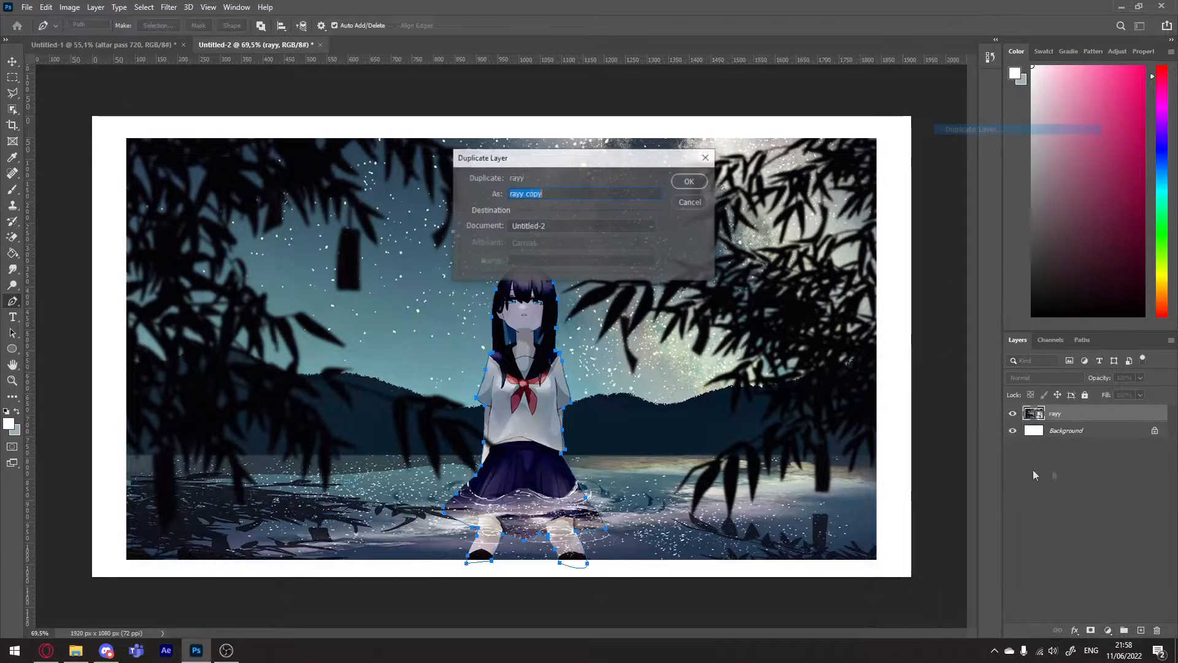
left_click(690, 182)
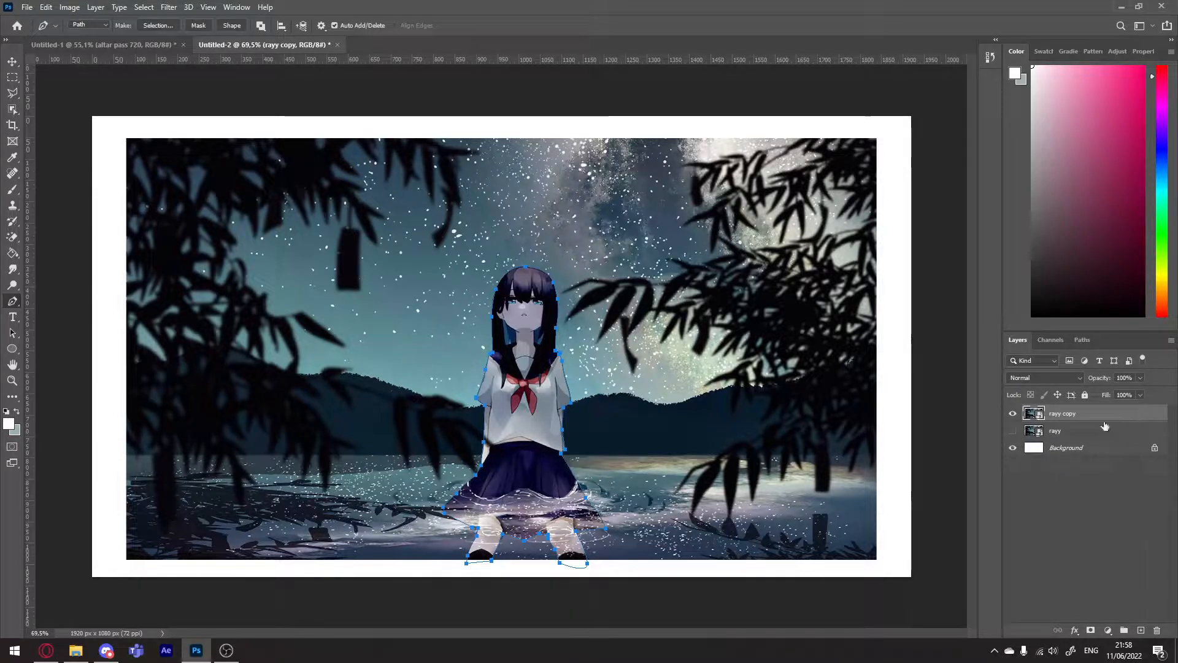
right_click(1099, 414)
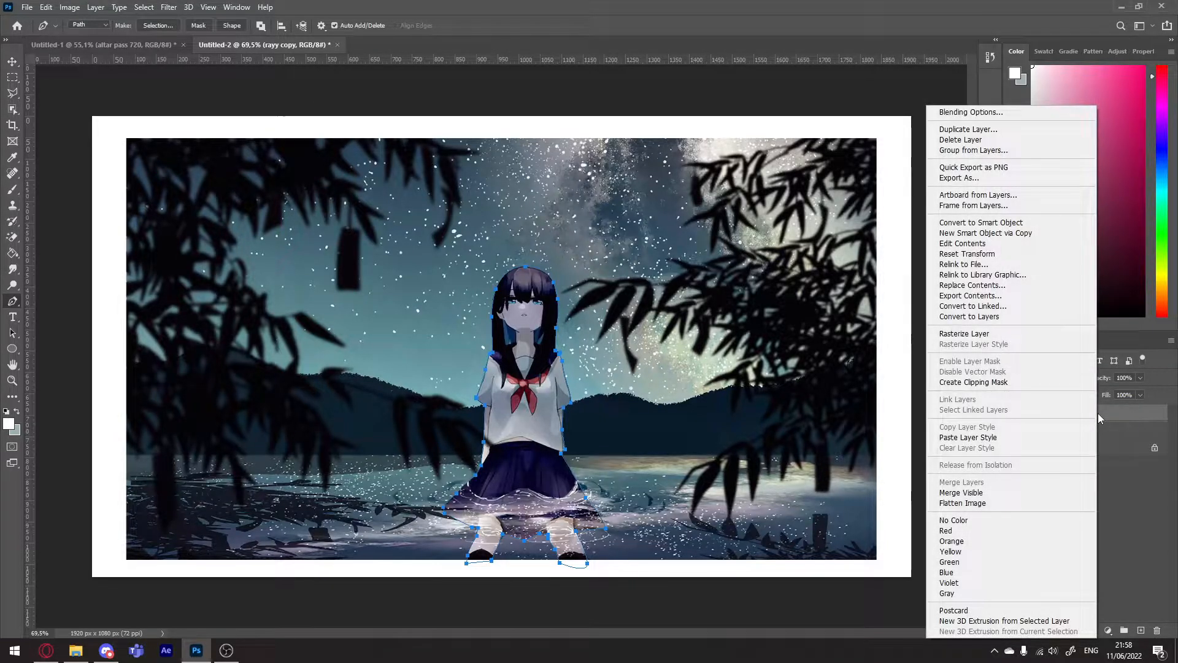
left_click(984, 335)
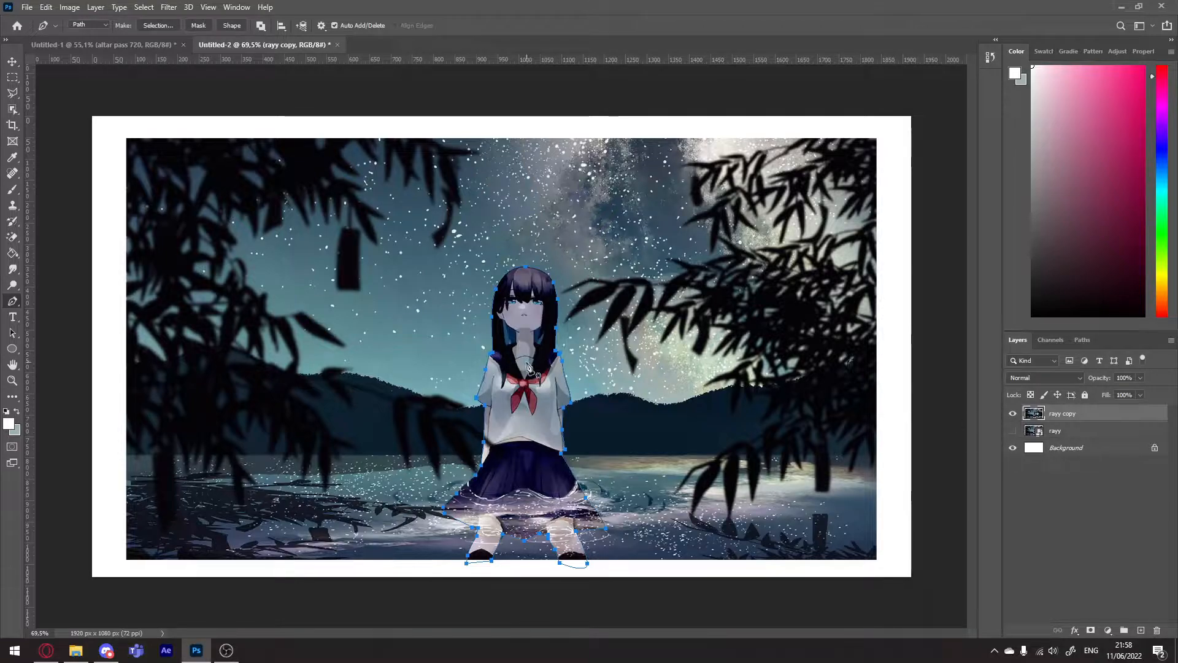
key("v")
key("ctrl+z")
key("p")
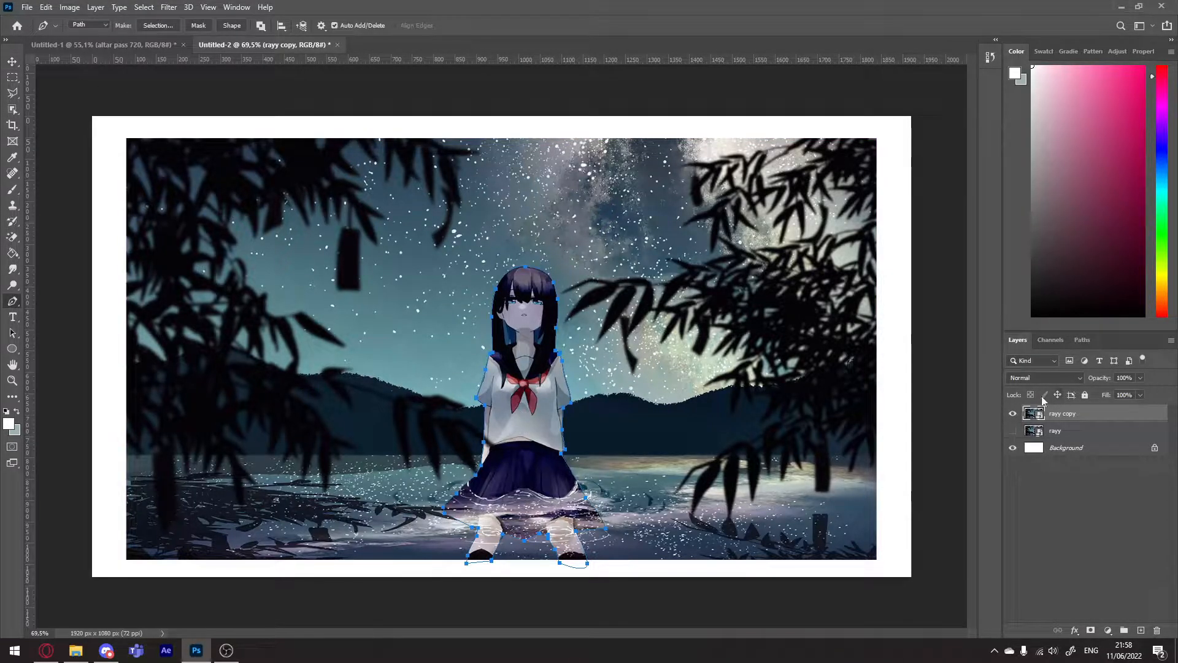
Rasterize the rayy copy layer and cut the girl out of it by turning the path into a selection.
right_click(1069, 418)
left_click(964, 329)
right_click(514, 344)
left_click(552, 393)
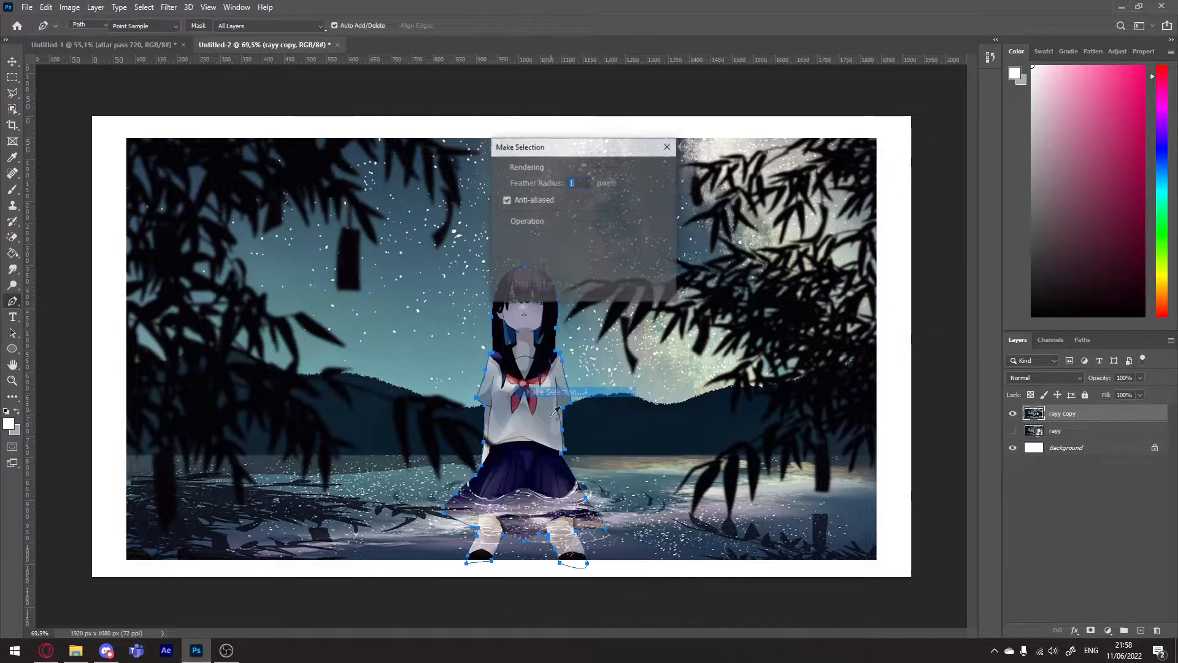
left_click(652, 175)
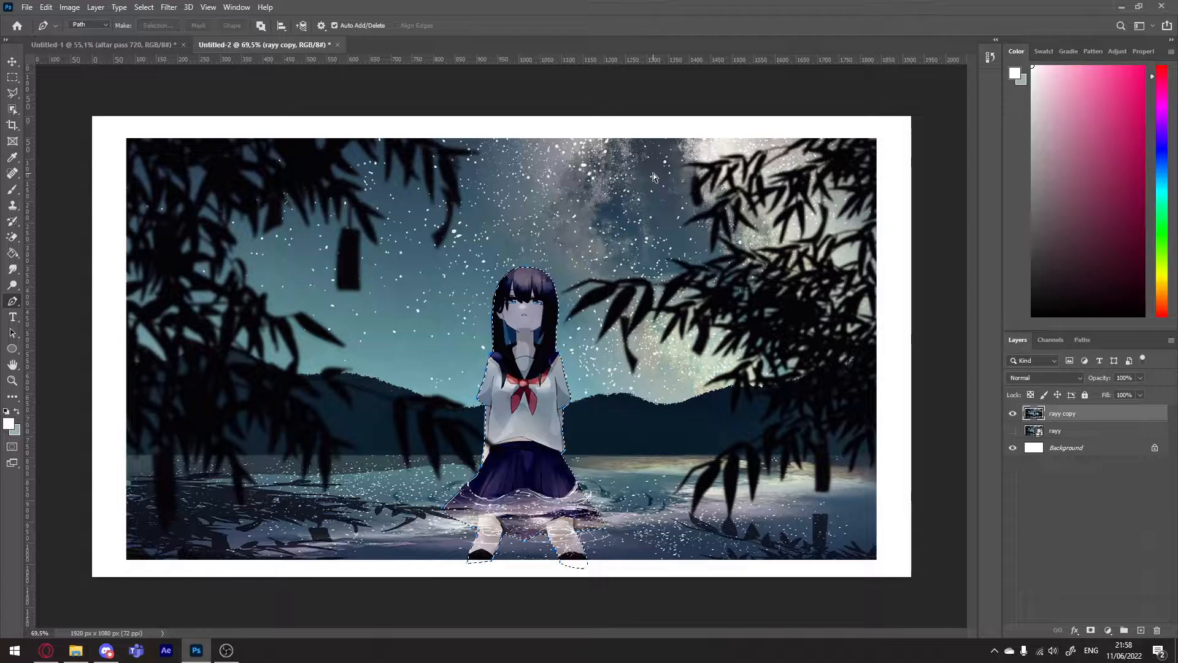
key("Delete")
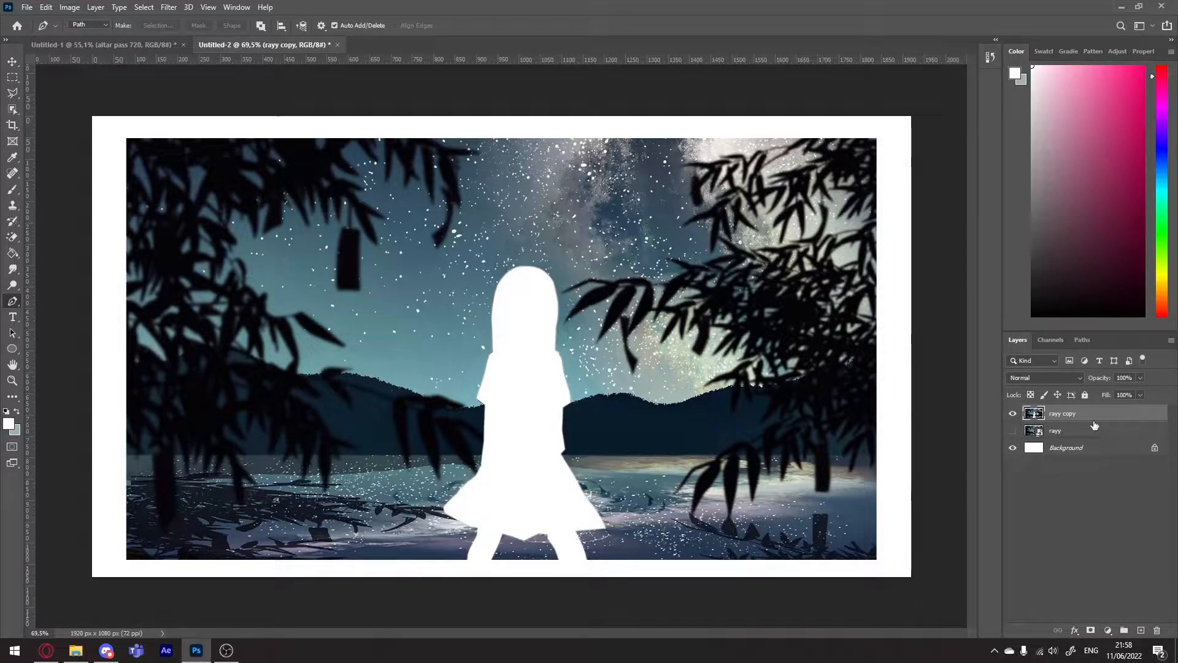
Delete the leftover rayy copy layer and paste the cut-out girl as a new layer.
key("Delete")
left_click(12, 62)
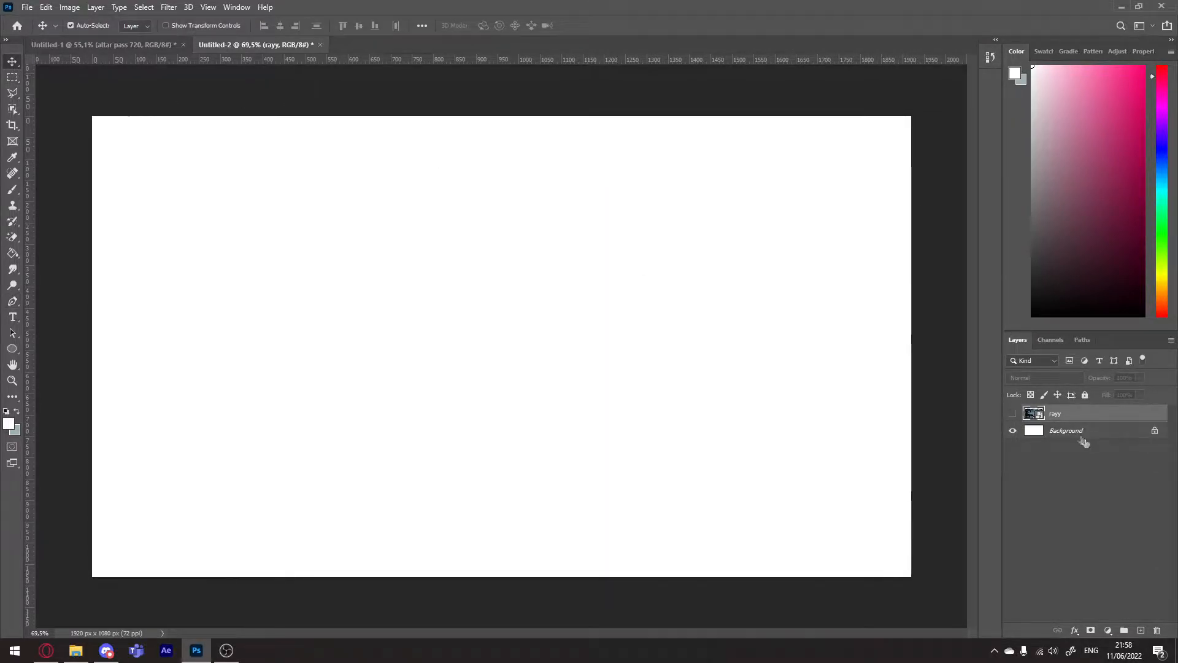
left_click(1012, 415)
key("ctrl+v")
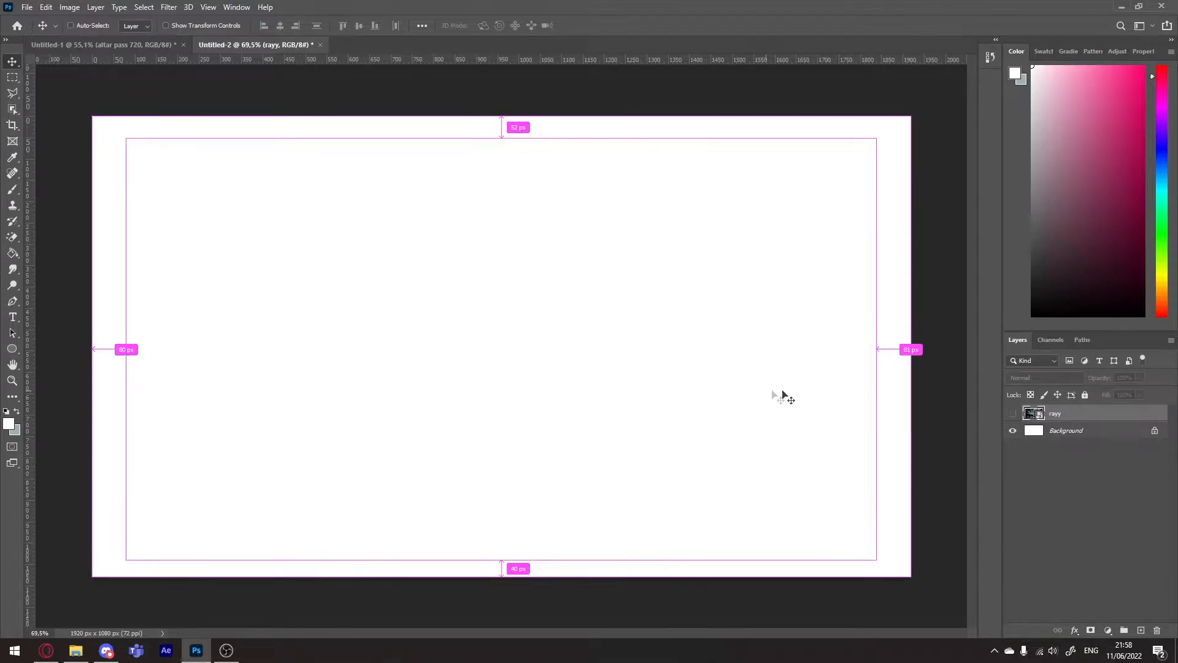
Enlarge the cut-out girl with Free Transform to nearly the canvas height and place her slightly left of centre.
key("ctrl+t")
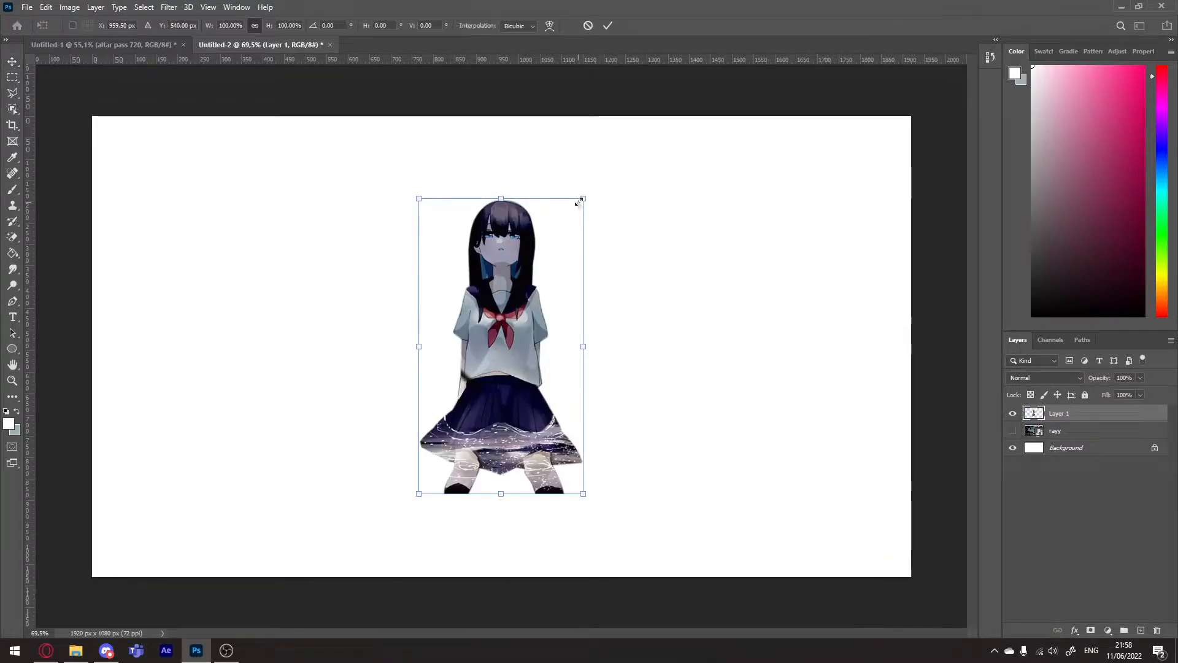
left_click_drag(578, 203, 715, 184)
left_click_drag(513, 260, 442, 307)
left_click_drag(552, 179, 660, 157)
mouse_move(506, 265)
left_mouse_down()
mouse_move(504, 284)
mouse_move(504, 273)
left_mouse_up()
key("Return")
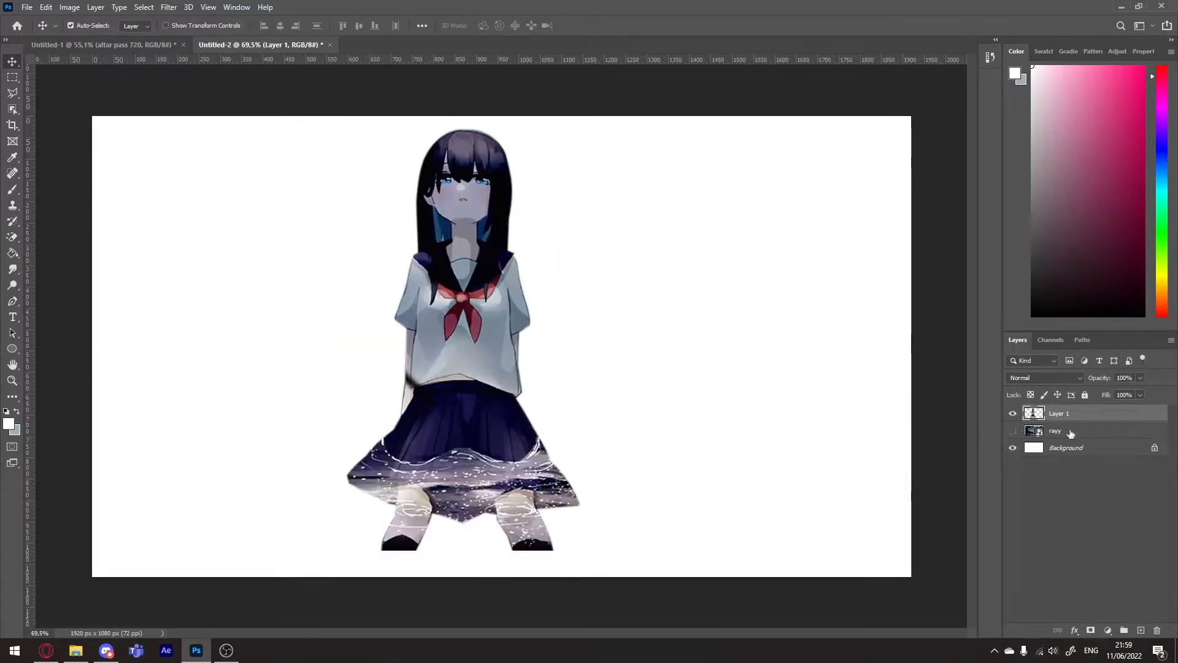
Show the rayy image layer, duplicate it beneath the cut-out girl and hide the original.
left_click(1012, 430)
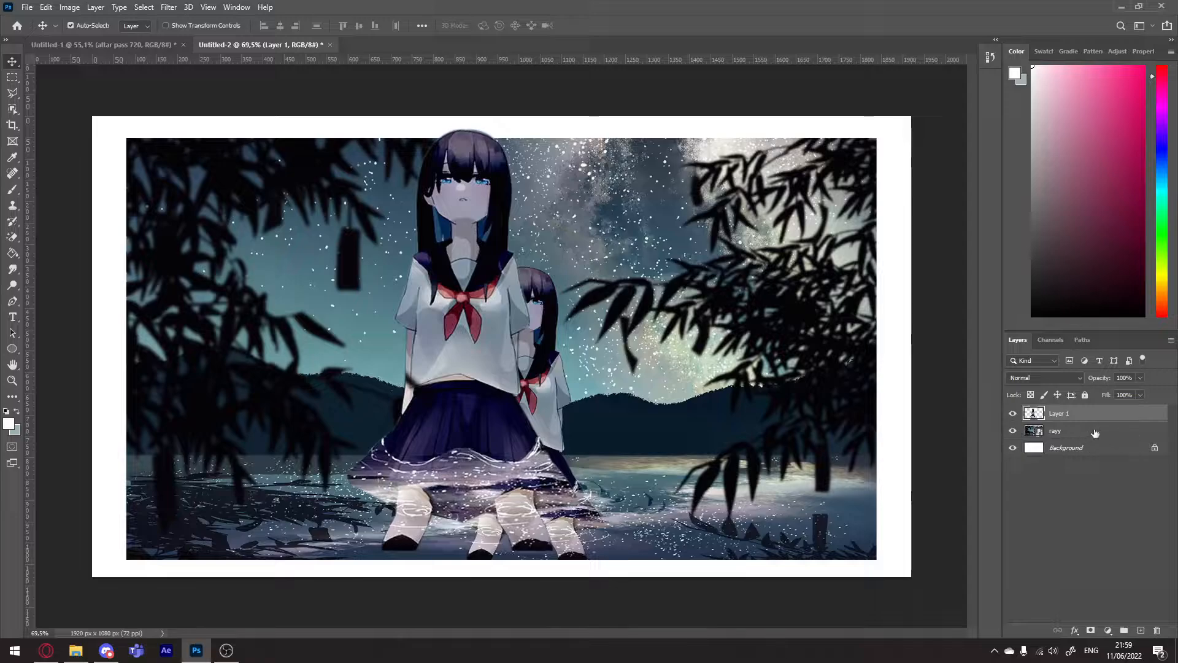
left_click(1095, 433)
key("ctrl+v")
left_click(1012, 448)
key("ctrl+t")
key("Return")
Scale the visible rayy layer to about 457% so the night scene covers the whole canvas.
key("z")
left_click_drag(758, 368, 682, 371)
key("ctrl+t")
left_click_drag(733, 216, 783, 188)
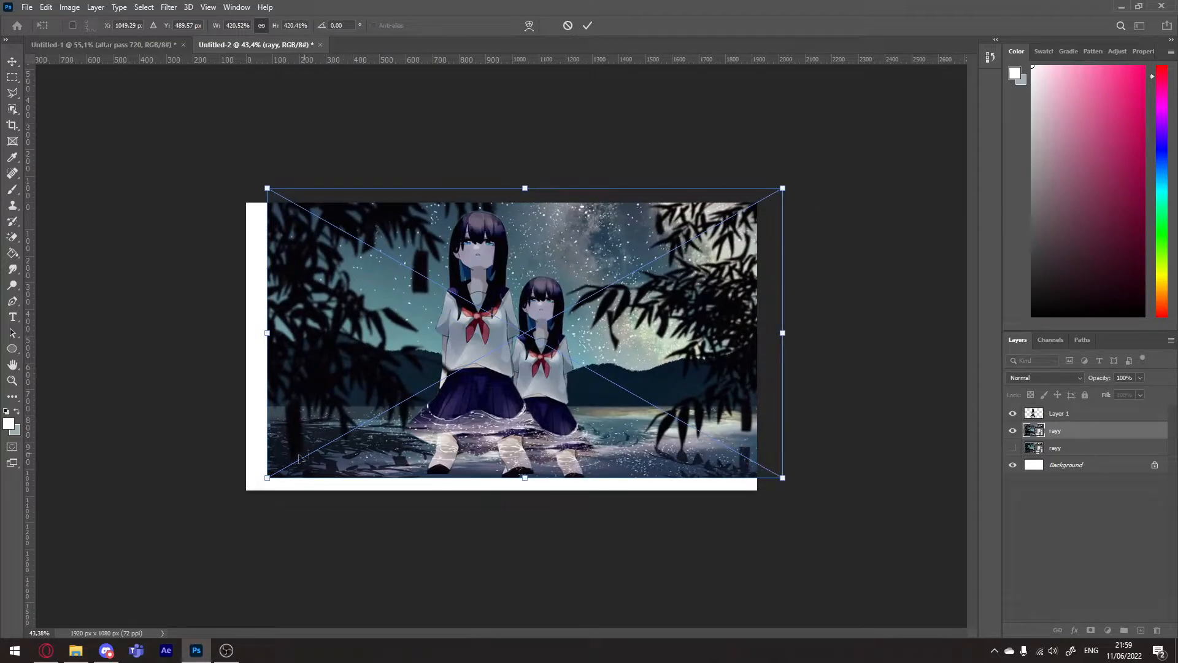
left_click_drag(268, 475, 222, 503)
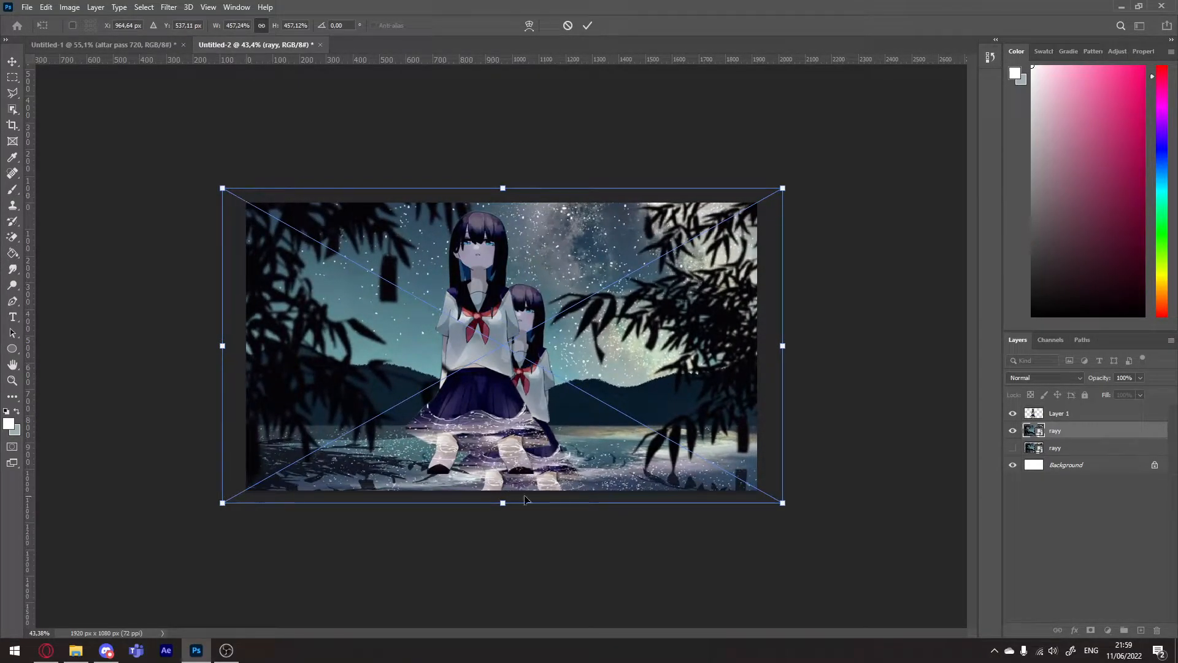
left_click(12, 62)
Move the cut-out girl on Layer 1 to the right side of the canvas.
key("z")
left_click_drag(476, 296, 514, 297)
left_click_drag(514, 297, 776, 300)
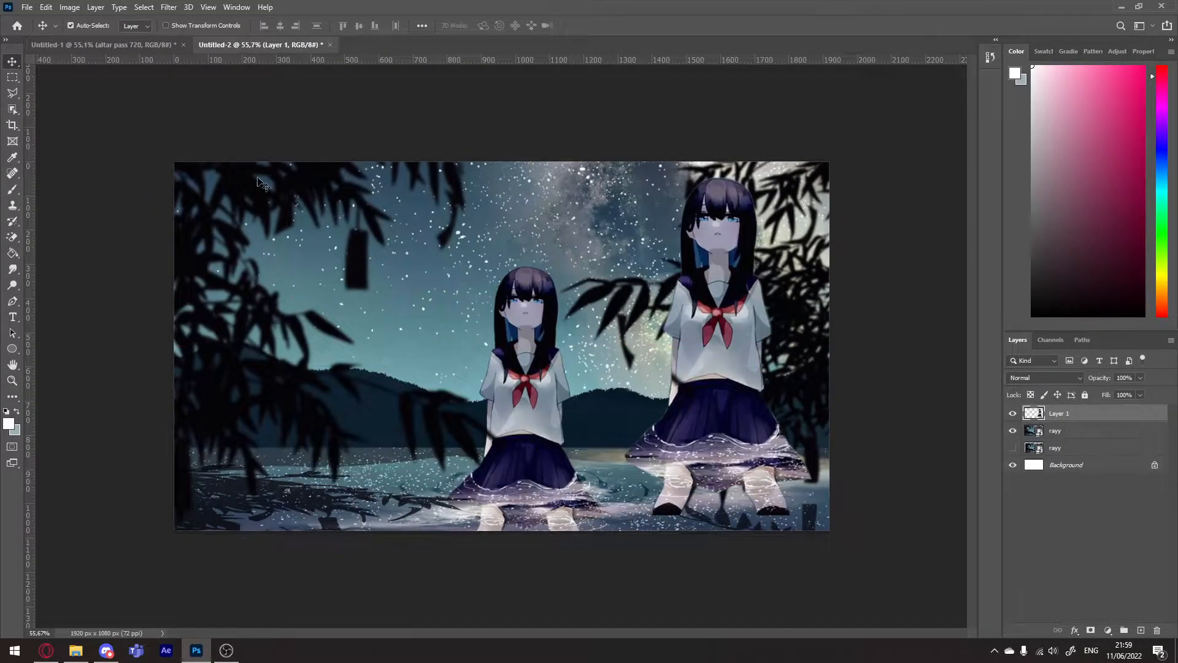
Enlarge the visible rayy layer well beyond the canvas and shift it so its painted girl stands in the left part.
key("ctrl+t")
key("Return")
left_click(1055, 430)
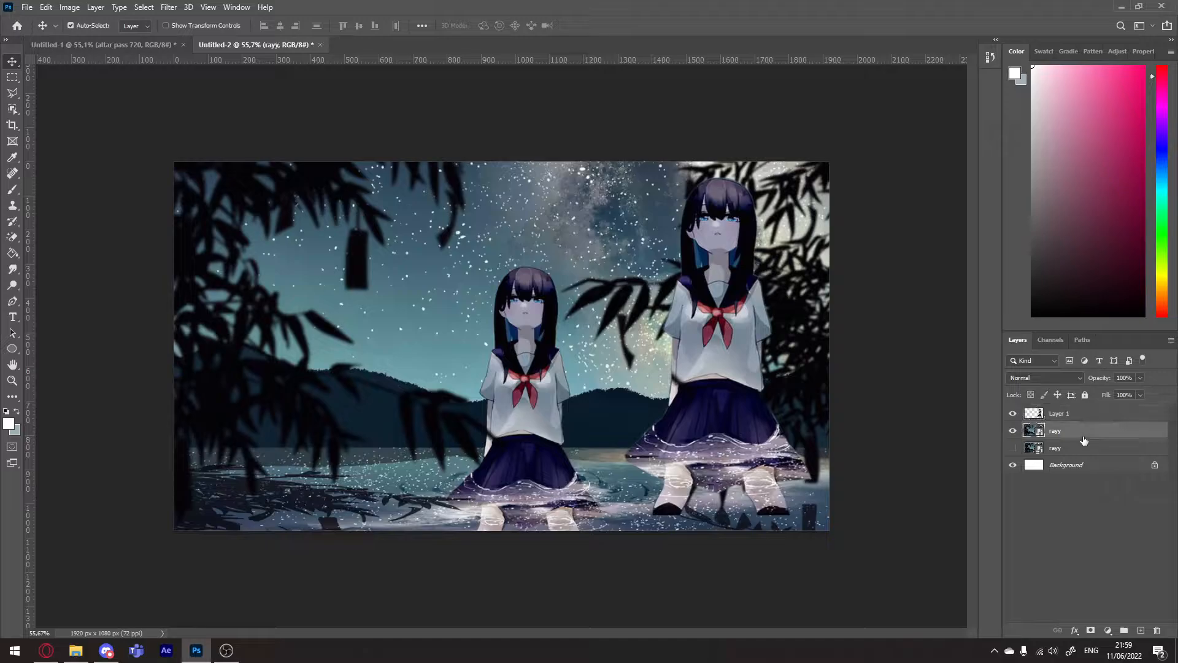
key("ctrl+t")
left_click_drag(863, 145, 1139, 137)
left_click_drag(662, 198, 614, 205)
left_click_drag(614, 205, 375, 218)
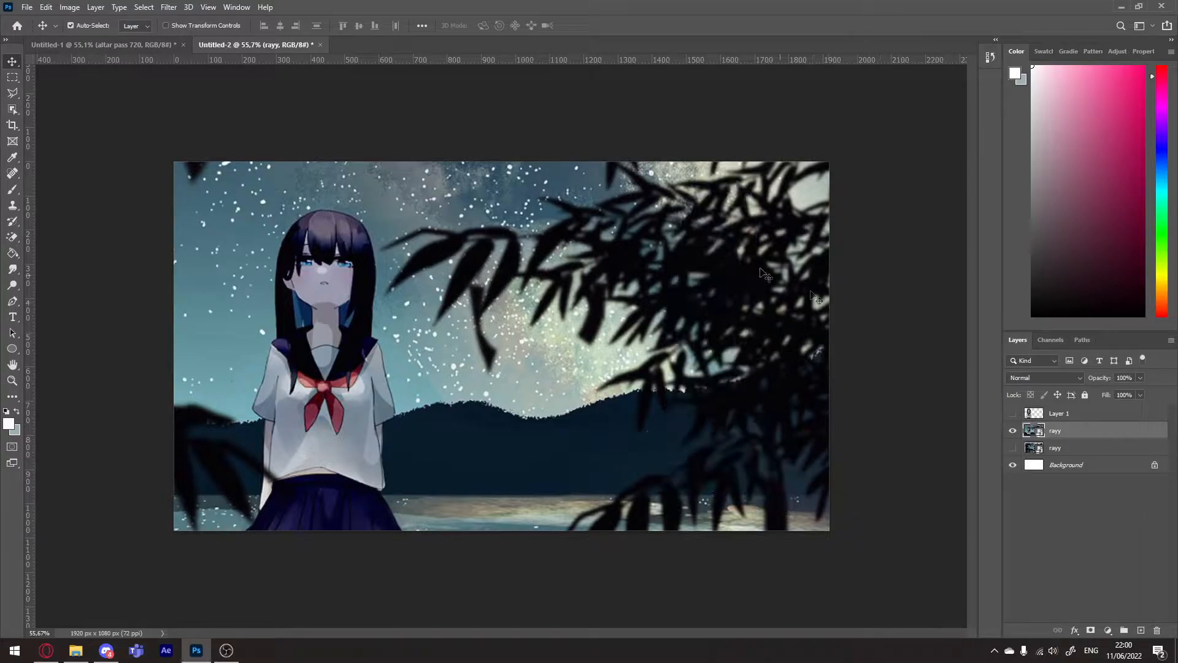
Apply a Gaussian Blur with a 12.5 pixel radius to the enlarged rayy layer.
left_click(169, 9)
mouse_move(313, 171)
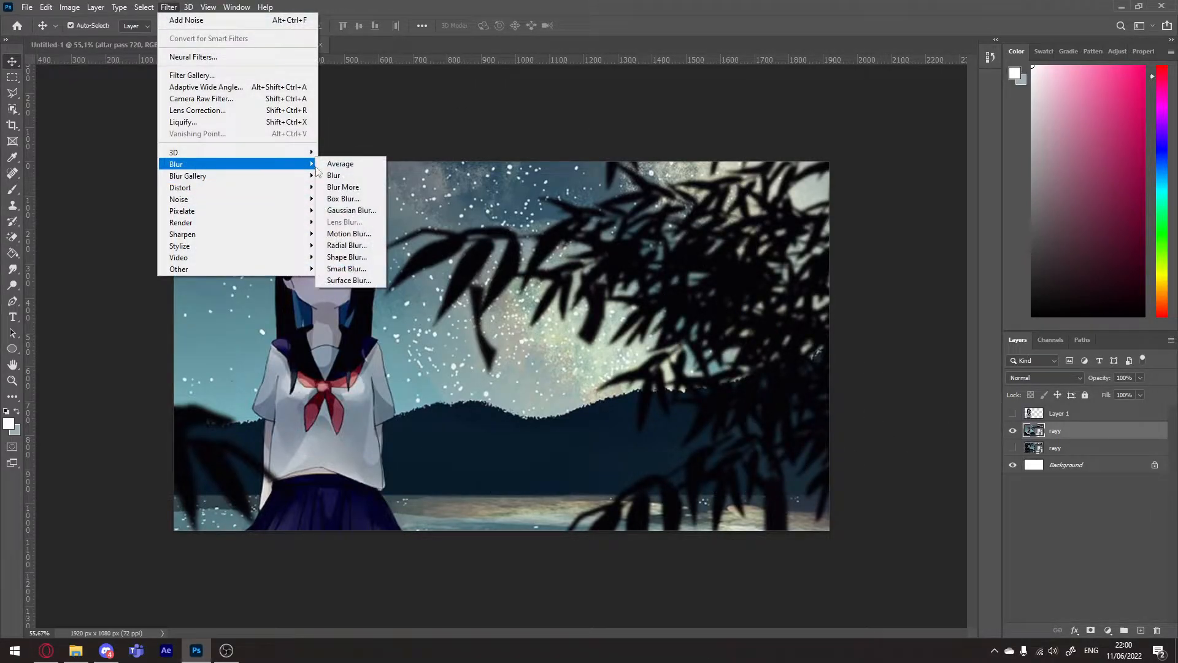
left_click(352, 210)
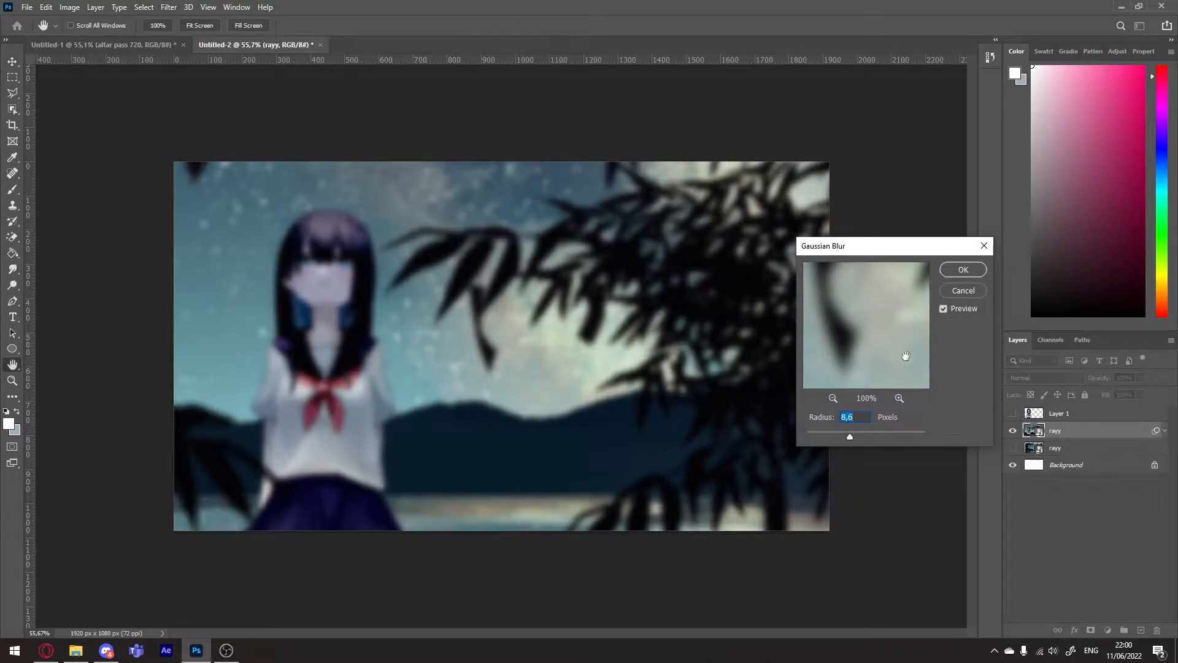
left_click_drag(850, 437, 855, 436)
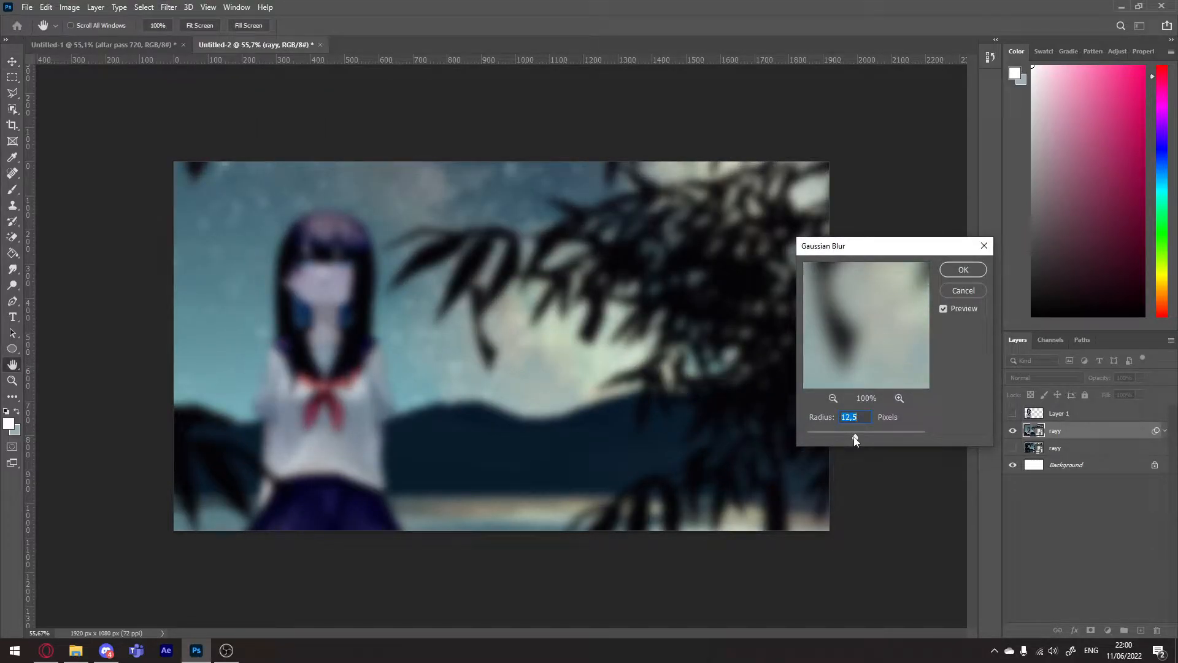
left_click(971, 273)
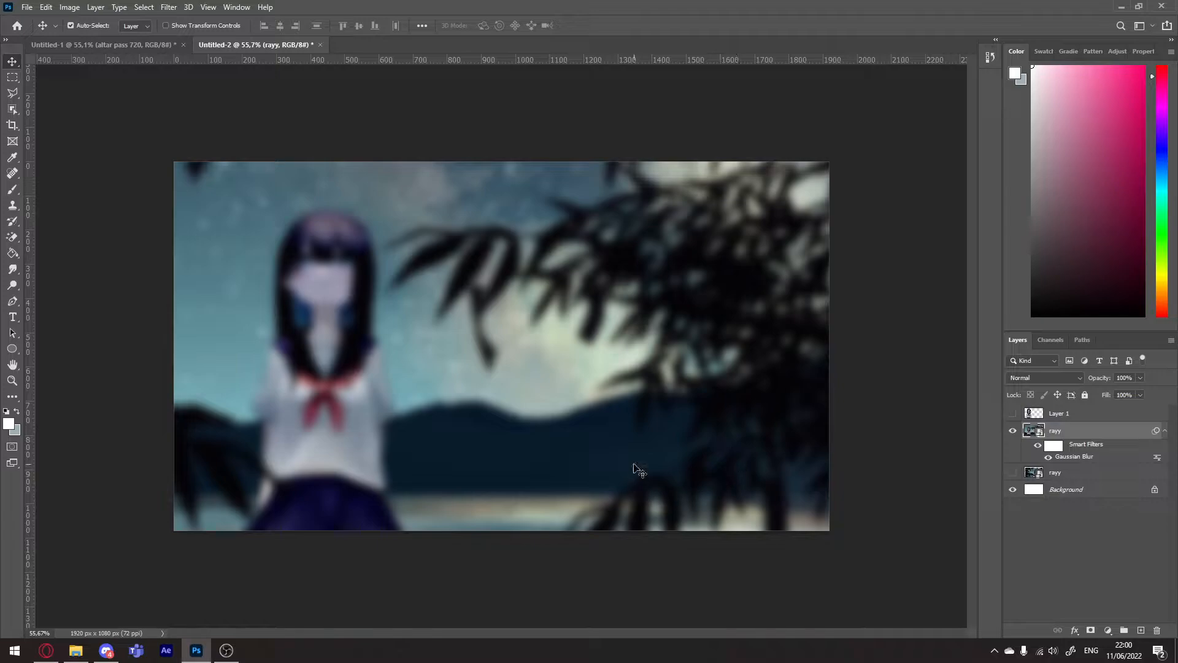
Duplicate the hidden original rayy layer, show one copy and place it directly above the blurred rayy layer.
left_click(1074, 480)
key("ctrl+j")
left_click(1014, 473)
left_click_drag(1083, 472, 1100, 426)
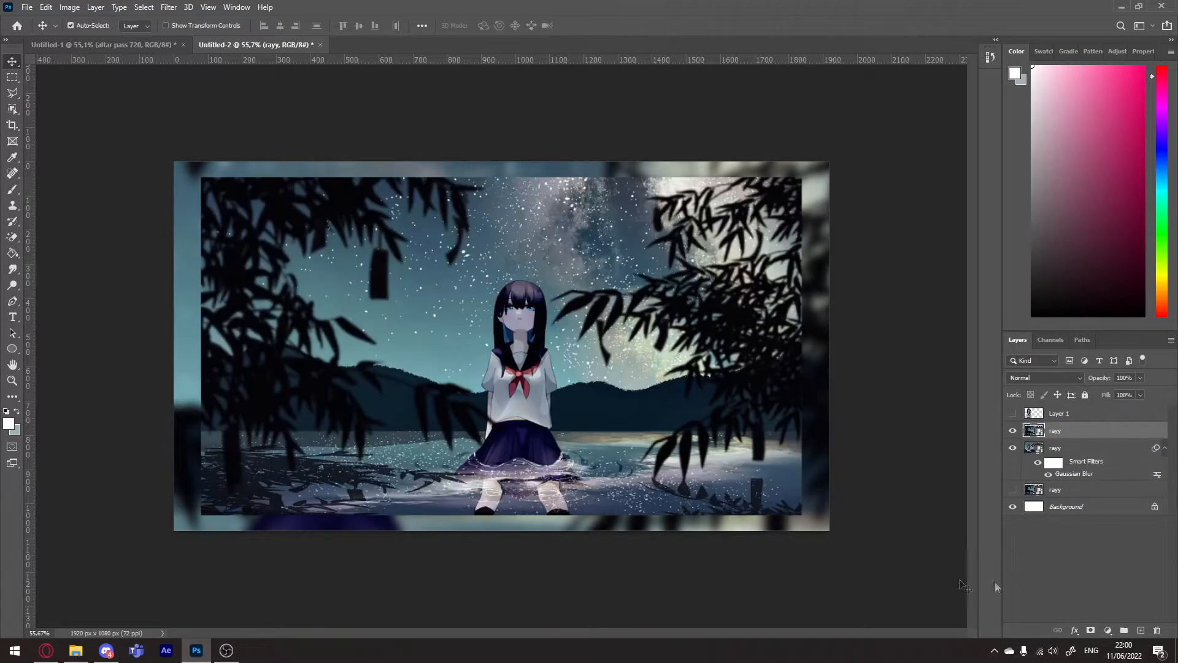
Flip the sharp rayy copy horizontally and vertically, and enlarge it to cover the whole canvas.
key("ctrl+t")
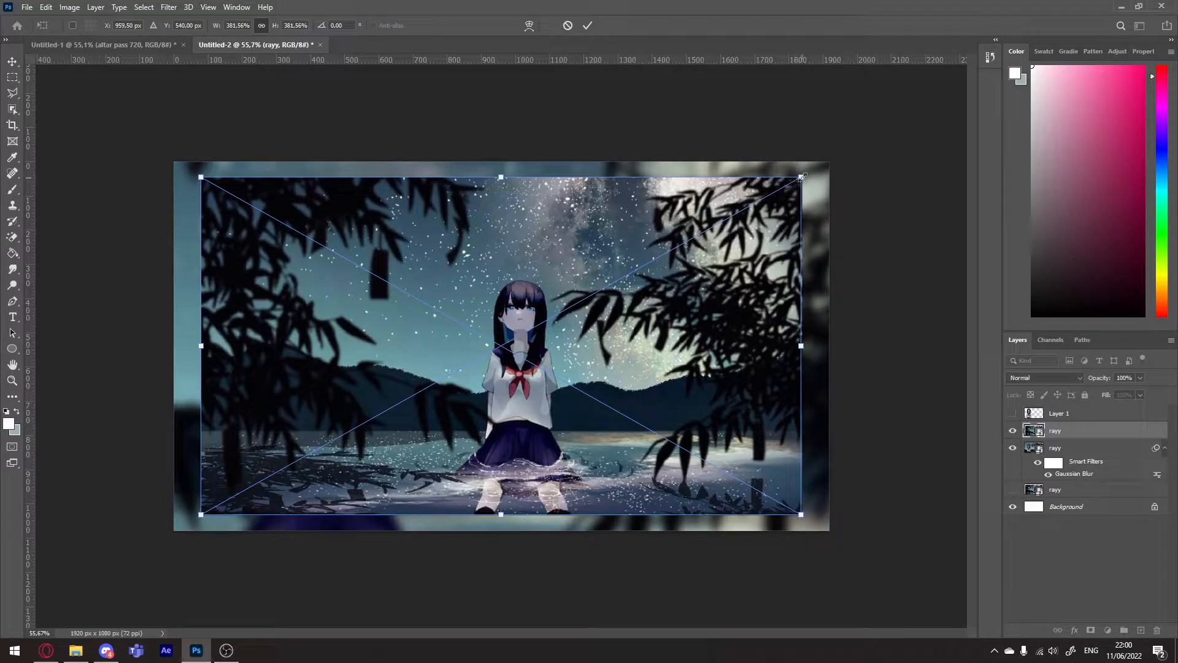
right_click(720, 312)
left_click(734, 500)
right_click(663, 336)
left_click(695, 534)
left_click_drag(801, 177, 854, 182)
left_click_drag(214, 521, 176, 538)
key("Return")
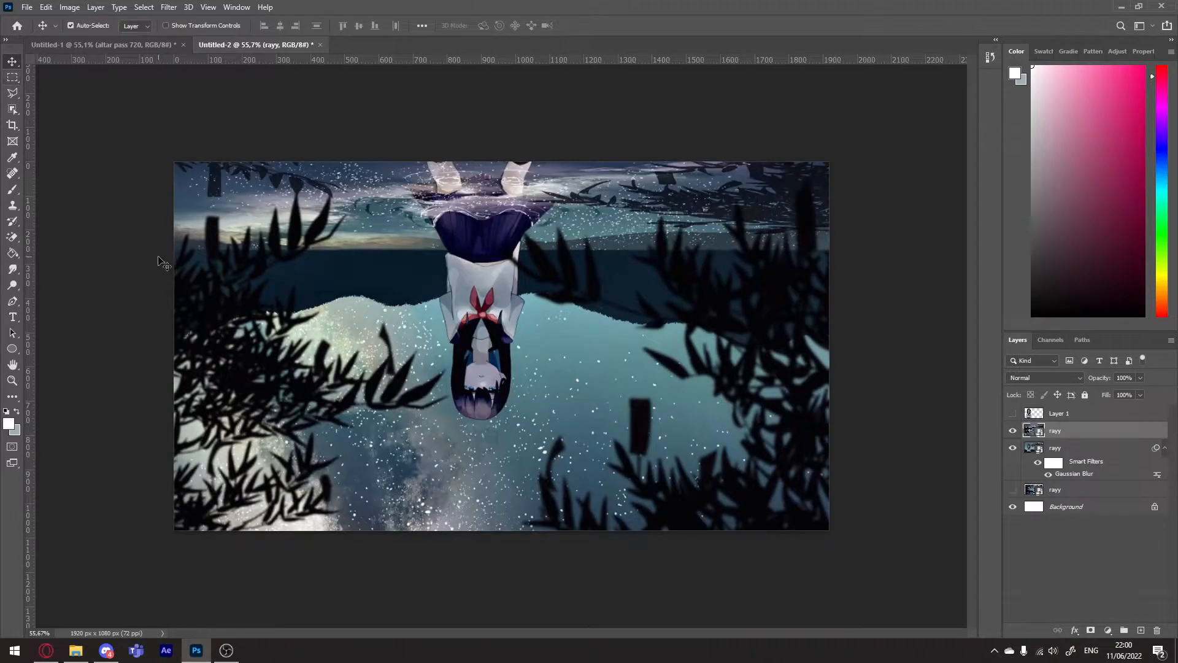
Marquee-select a rectangle slightly inset from the canvas edges and try to delete its contents from the flipped rayy layer.
left_click(12, 78)
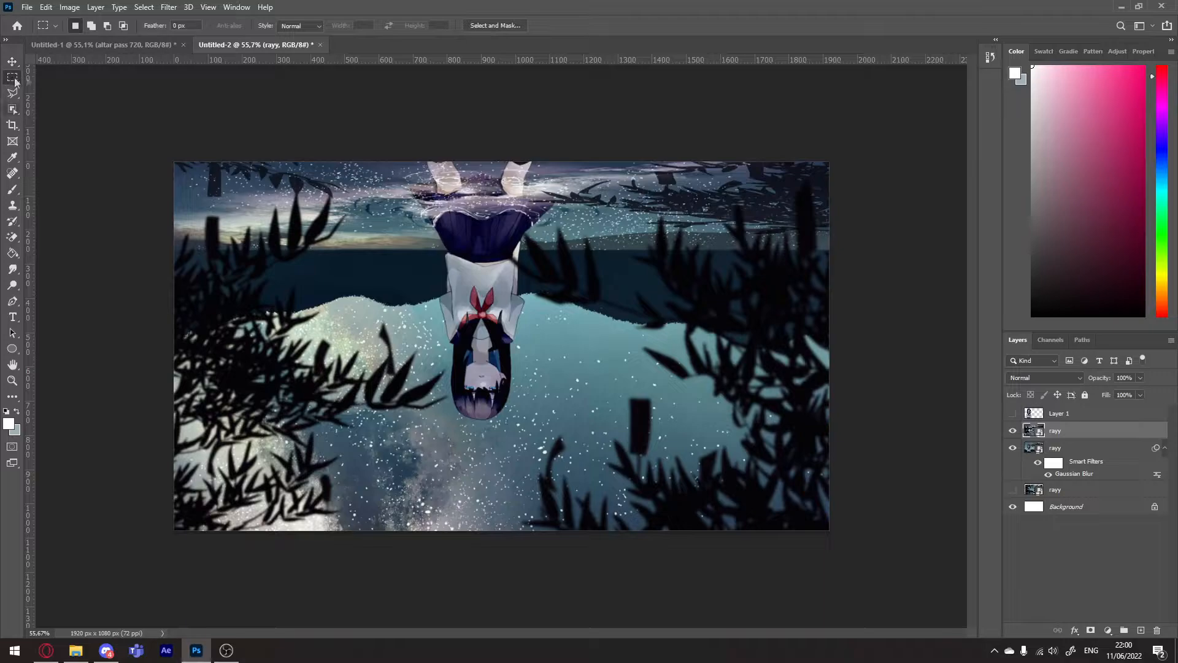
left_click_drag(184, 172, 820, 519)
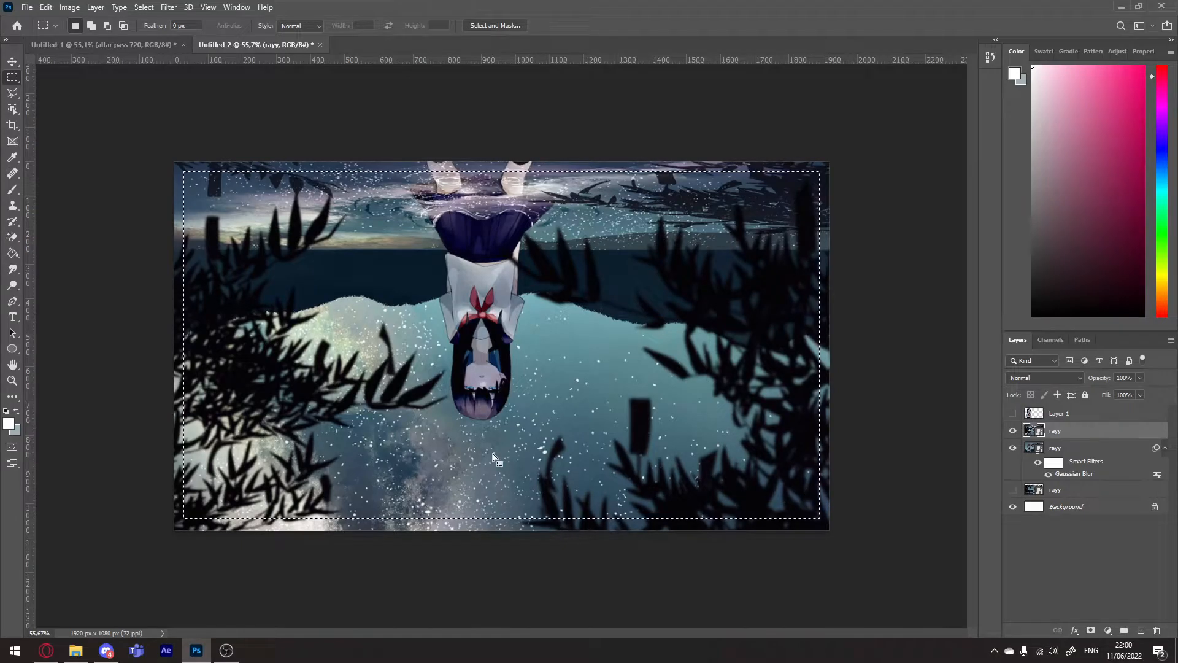
key("Delete")
left_click(571, 240)
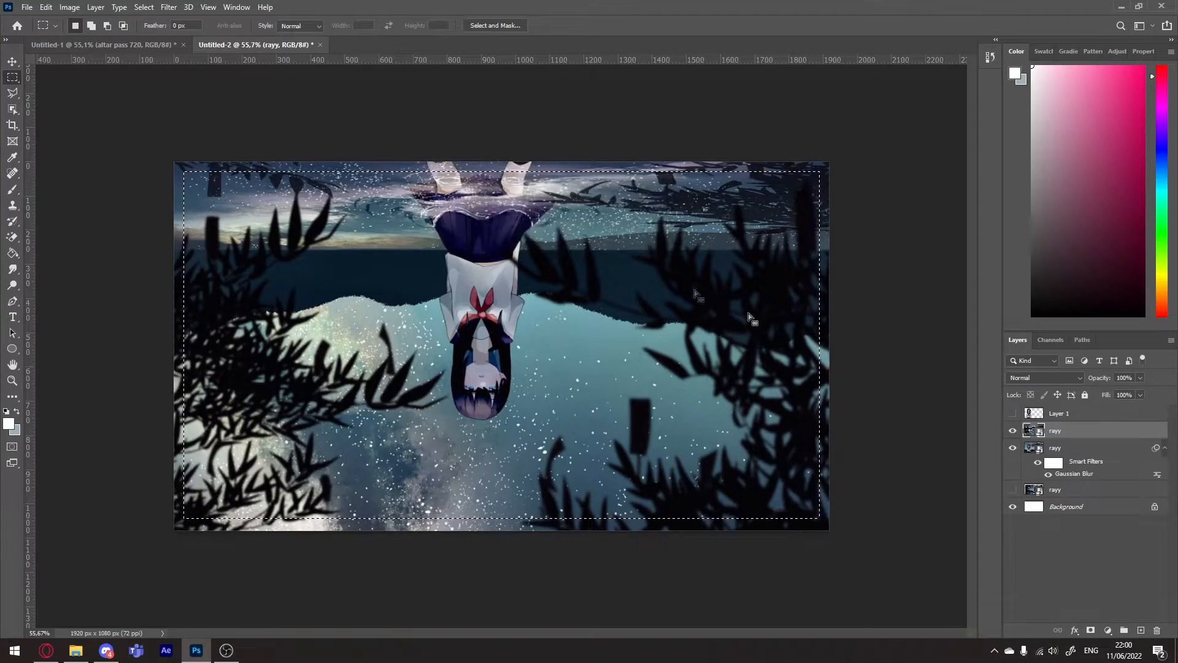
Rasterize the flipped rayy layer and delete the selected interior, leaving only a narrow frame around the canvas, with nothing selected.
right_click(1105, 433)
left_click(1007, 335)
key("Delete")
key("ctrl+d")
key("v")
key("z")
left_click_drag(268, 381, 274, 380)
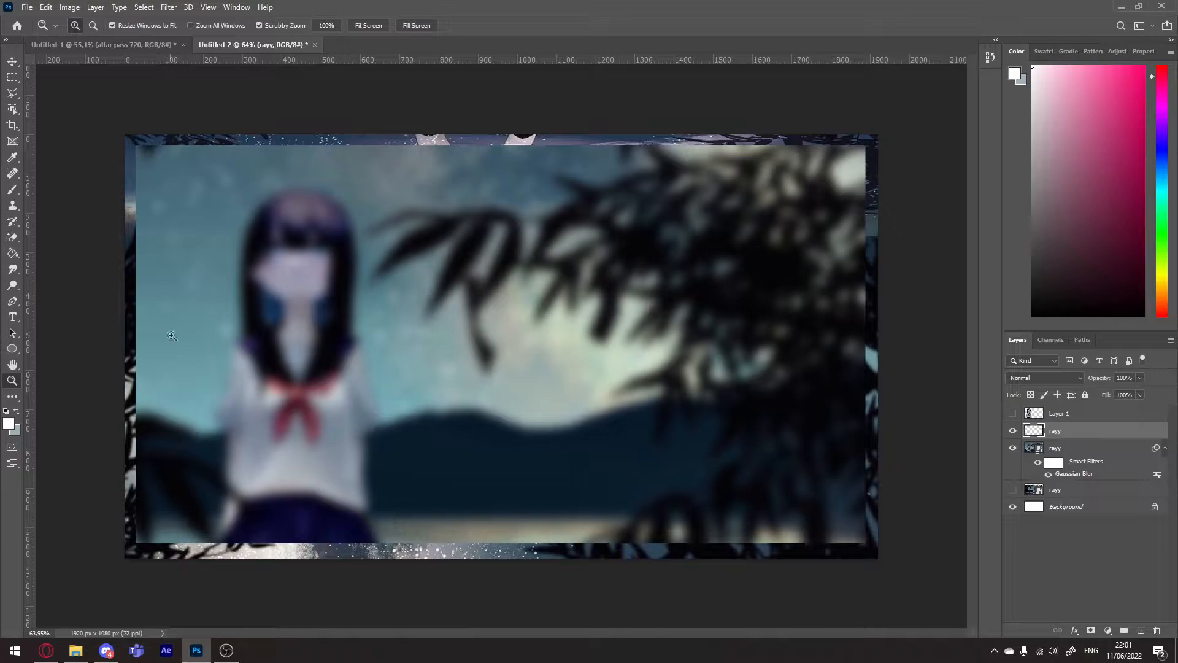
key("v")
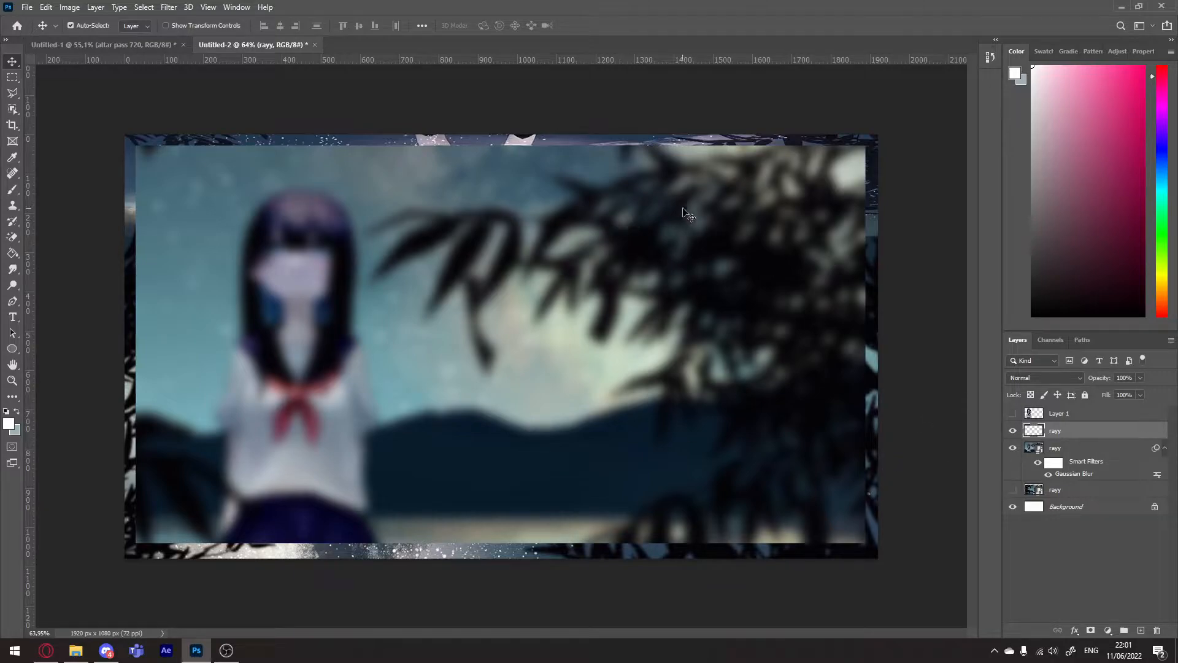
Add an Emboss-style Bevel & Emboss to the rayy frame layer with a size of 6 px.
double_click(1093, 436)
left_click_drag(782, 323, 576, 226)
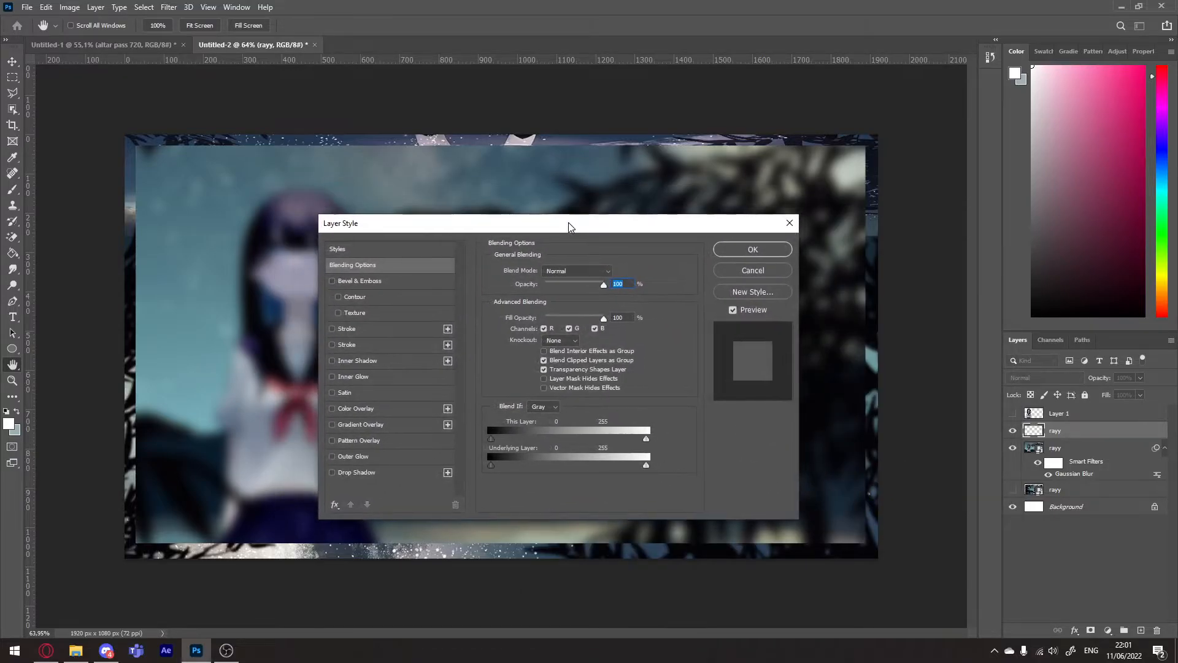
left_click(333, 281)
left_click(394, 282)
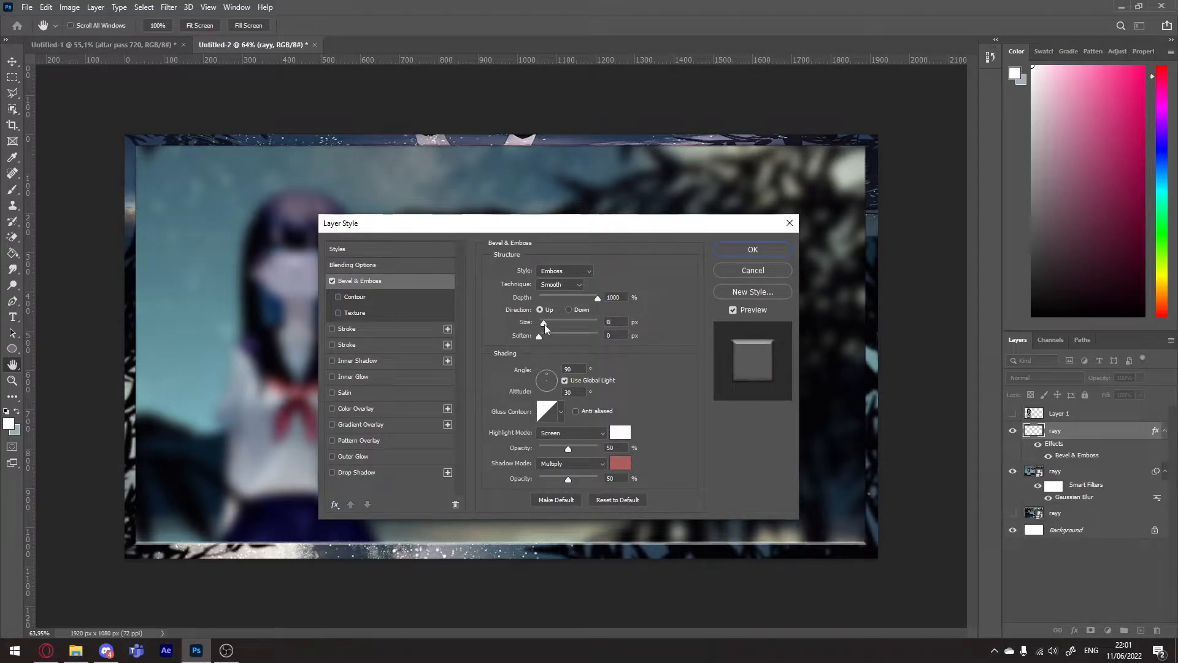
left_click_drag(544, 325, 545, 325)
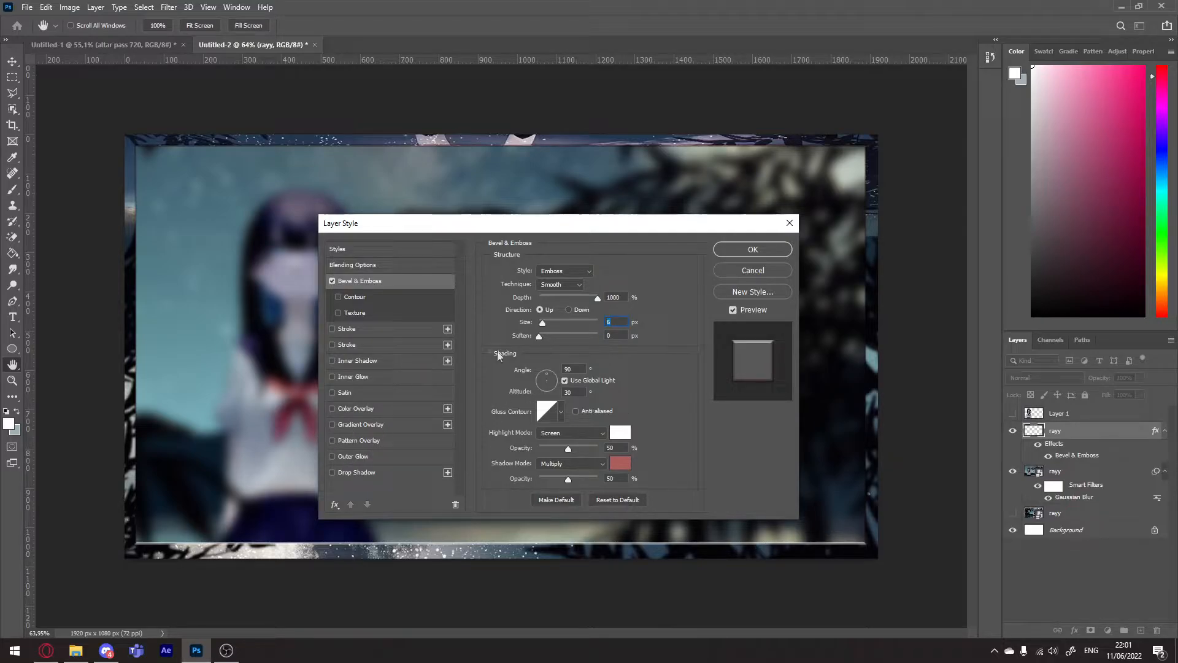
Add a 114 px Outer Glow to the rayy frame layer in a very dark indigo colour.
left_click(374, 458)
left_click_drag(471, 227, 406, 224)
left_click(452, 313)
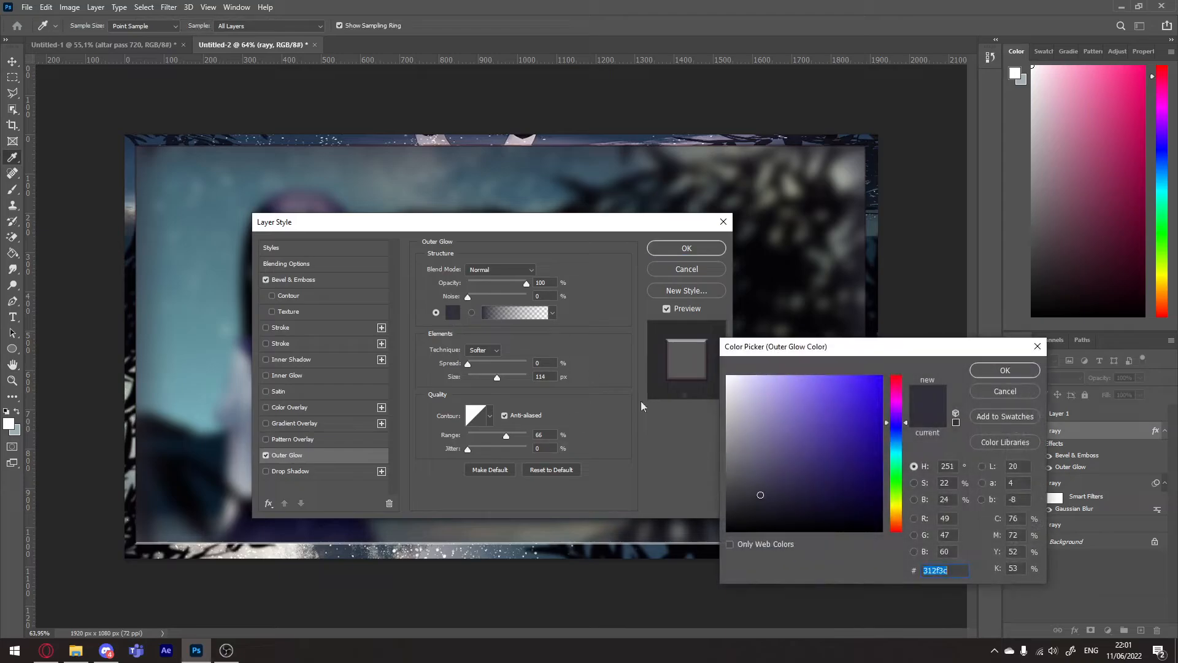
left_click_drag(808, 352, 486, 277)
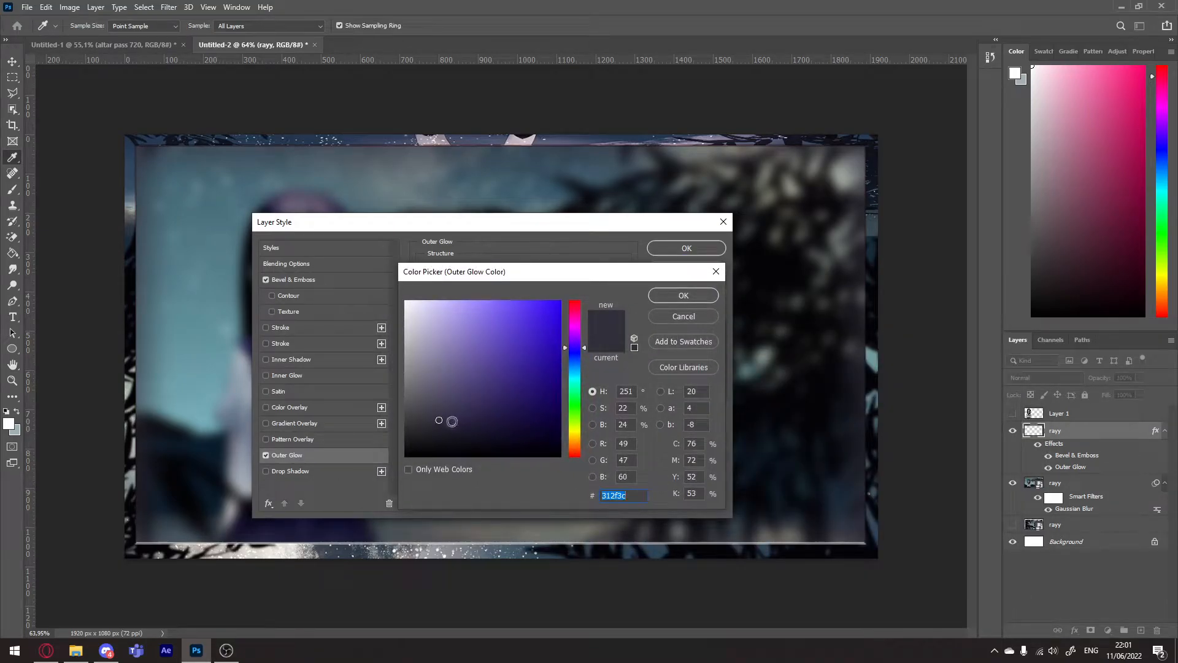
left_click_drag(452, 422, 309, 564)
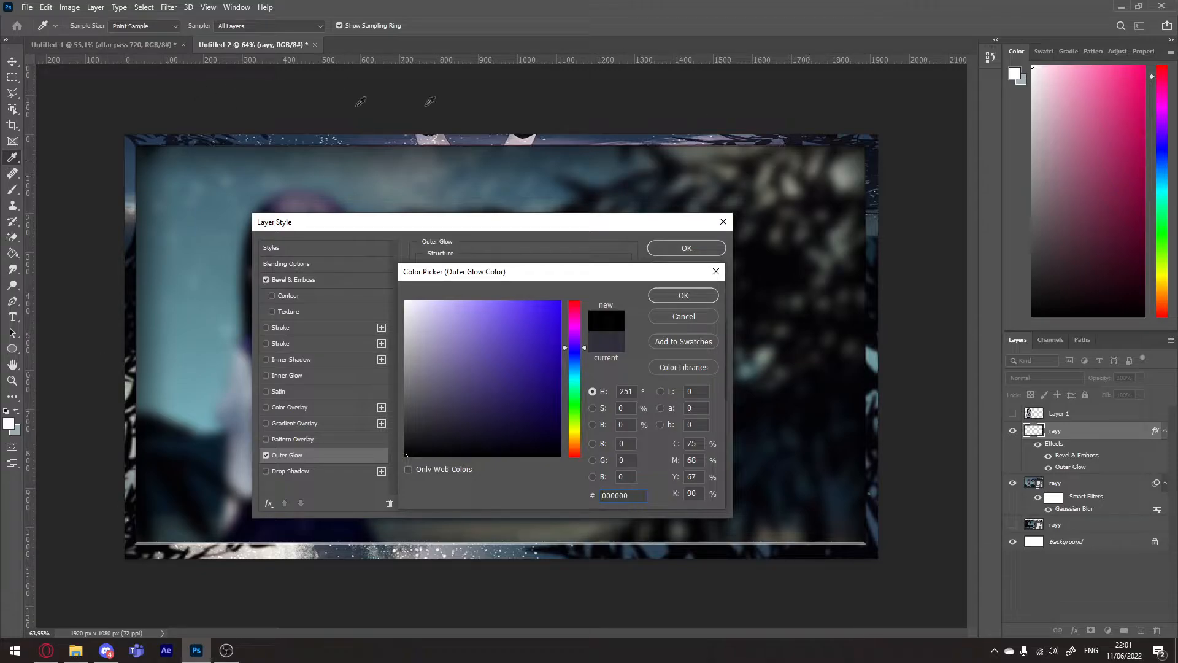
left_click(453, 427)
mouse_move(464, 430)
left_mouse_down()
mouse_move(510, 434)
mouse_move(489, 423)
mouse_move(479, 440)
left_mouse_up()
left_click(681, 296)
mouse_move(533, 229)
left_mouse_down()
mouse_move(361, 560)
mouse_move(514, 229)
left_mouse_up()
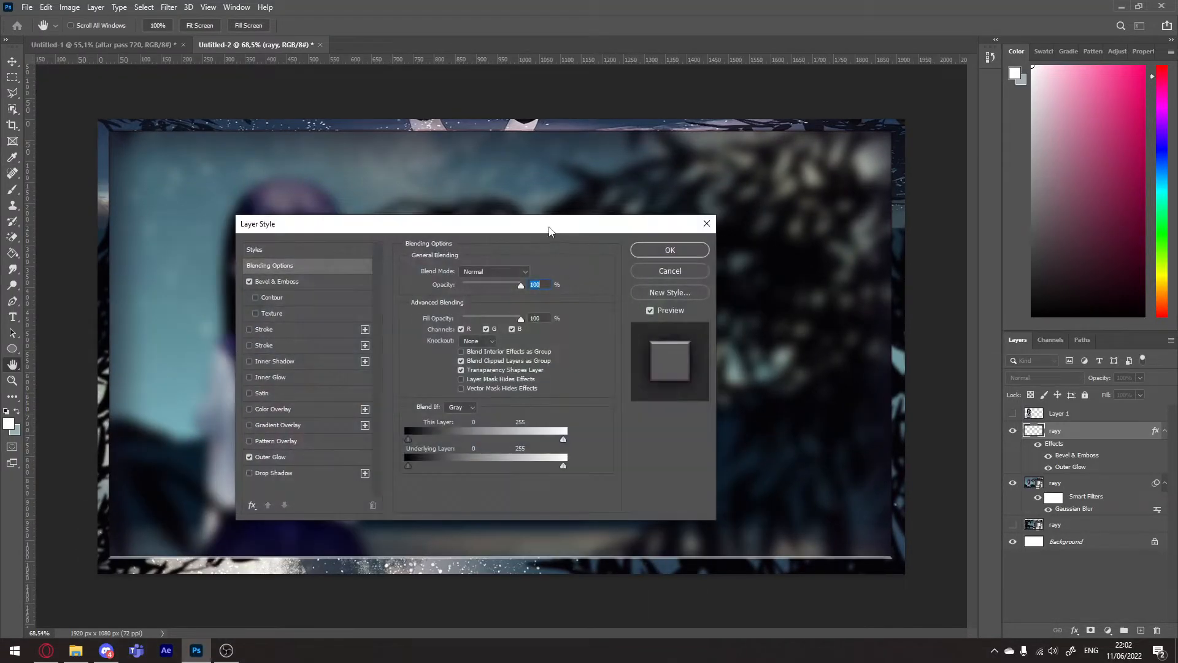
Add a Color Overlay to the rayy frame layer in Overlay blend mode with the colour #8b86d9.
left_click_drag(551, 228, 563, 240)
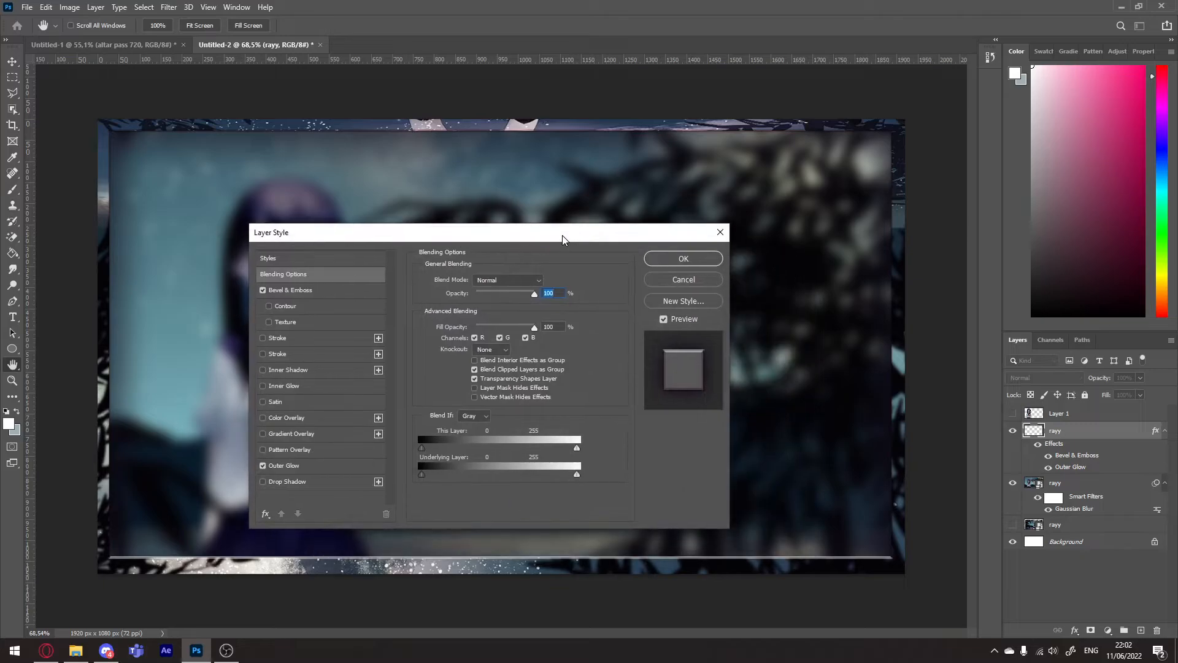
left_click(261, 419)
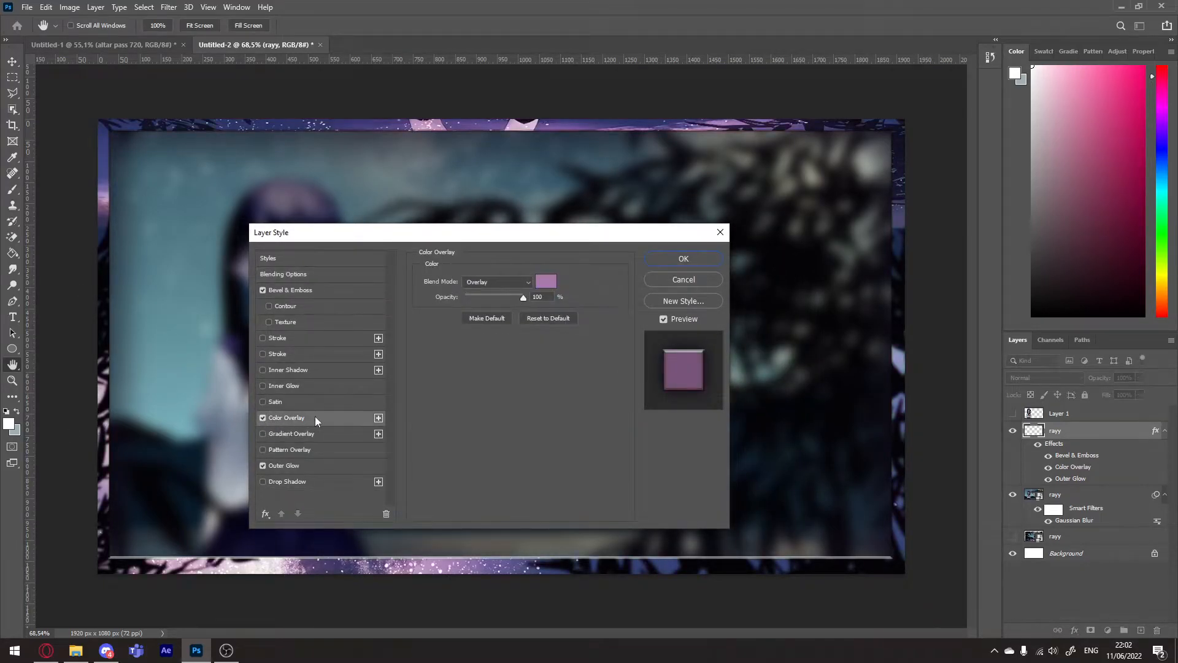
left_click(513, 282)
left_click(513, 282)
left_click(553, 284)
left_click_drag(578, 276, 470, 265)
left_click(467, 338)
mouse_move(408, 344)
left_mouse_down()
mouse_move(411, 324)
mouse_move(381, 334)
mouse_move(391, 316)
left_mouse_up()
left_click_drag(466, 316, 467, 340)
left_click_drag(392, 315, 356, 313)
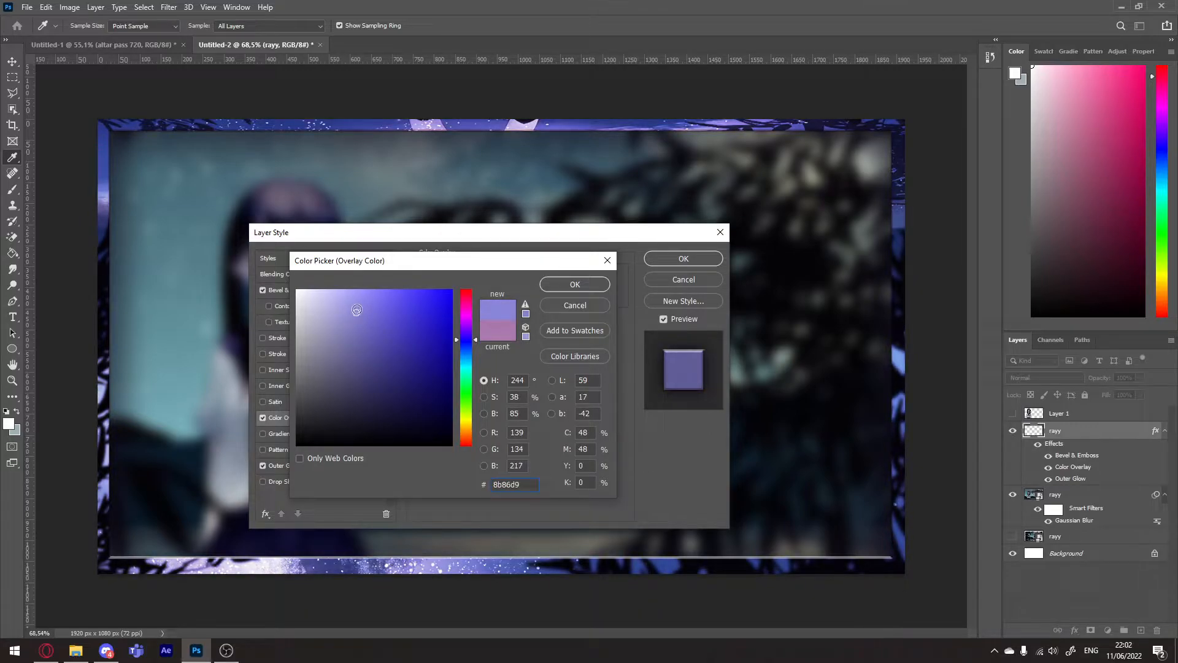
left_click(577, 287)
left_click(678, 262)
left_click_drag(625, 341, 578, 337)
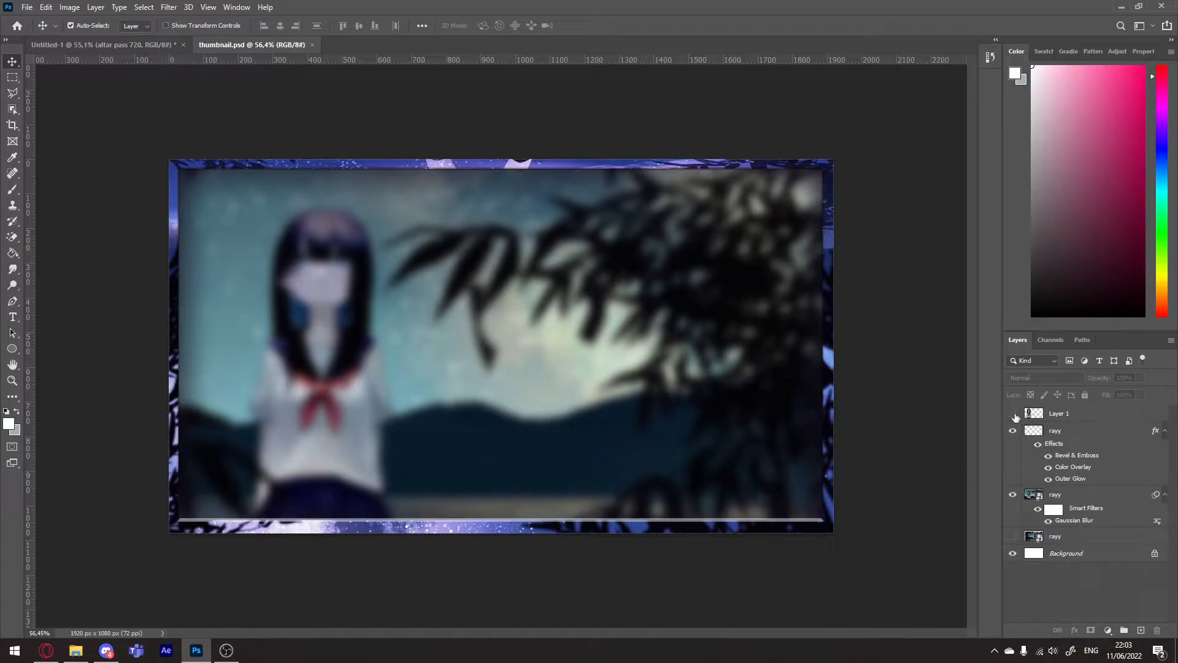
Show Layer 1 and scale the cut-out girl up slightly to about 100.55%.
left_click(1013, 414)
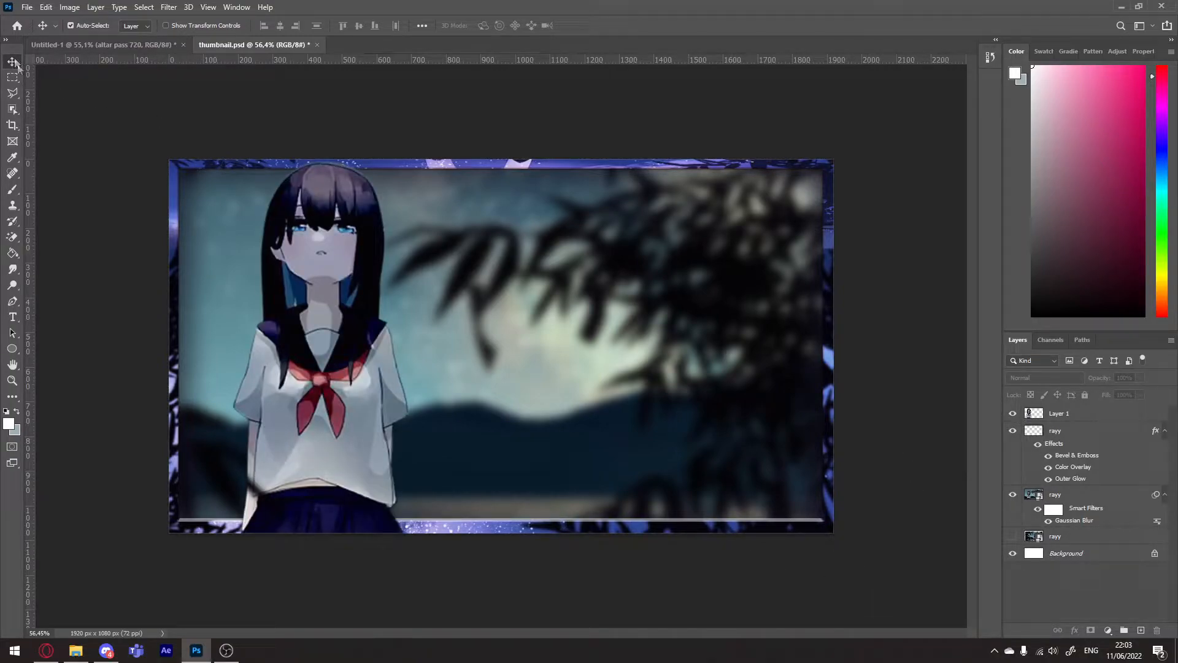
left_click(1090, 415)
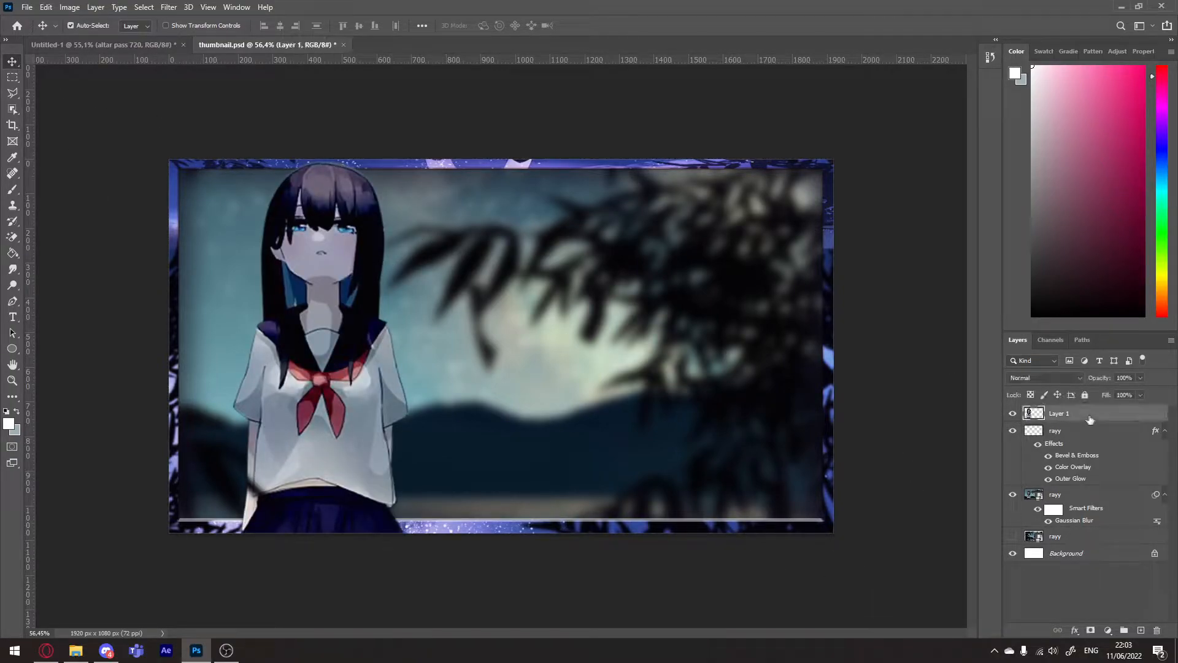
key("ctrl+t")
left_click_drag(476, 158, 772, 315)
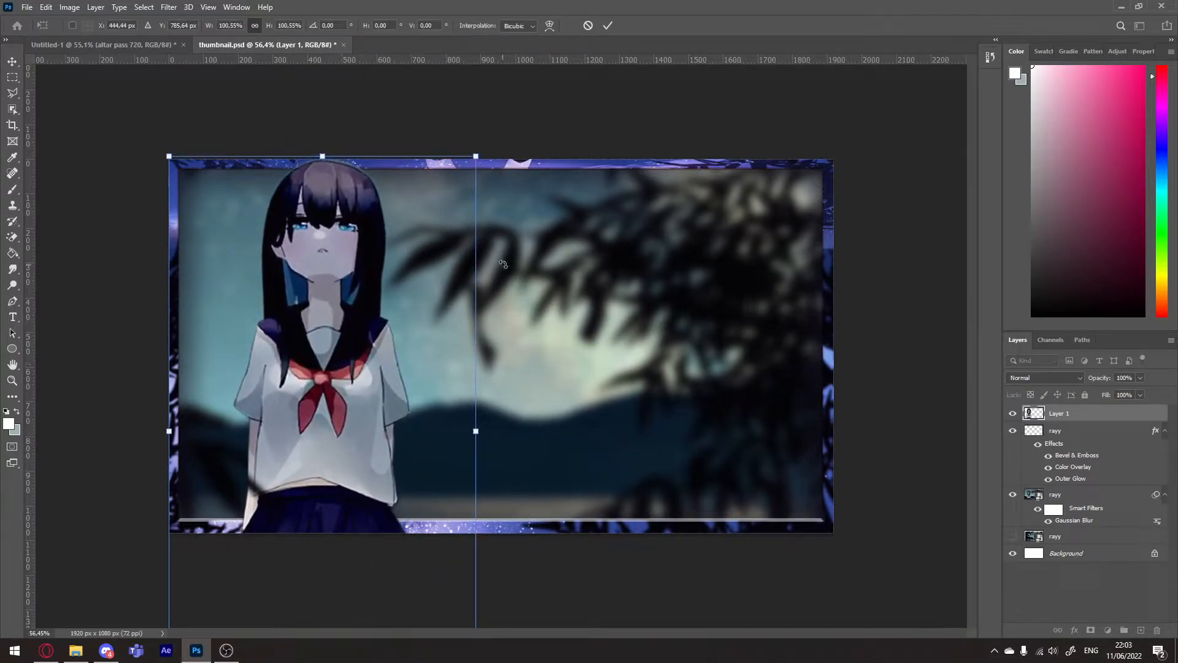
key("Return")
Shift the shadows of the cut-out girl on Layer 1 toward blue with Color Balance.
key("ctrl+b")
left_click(774, 272)
key("ctrl+b")
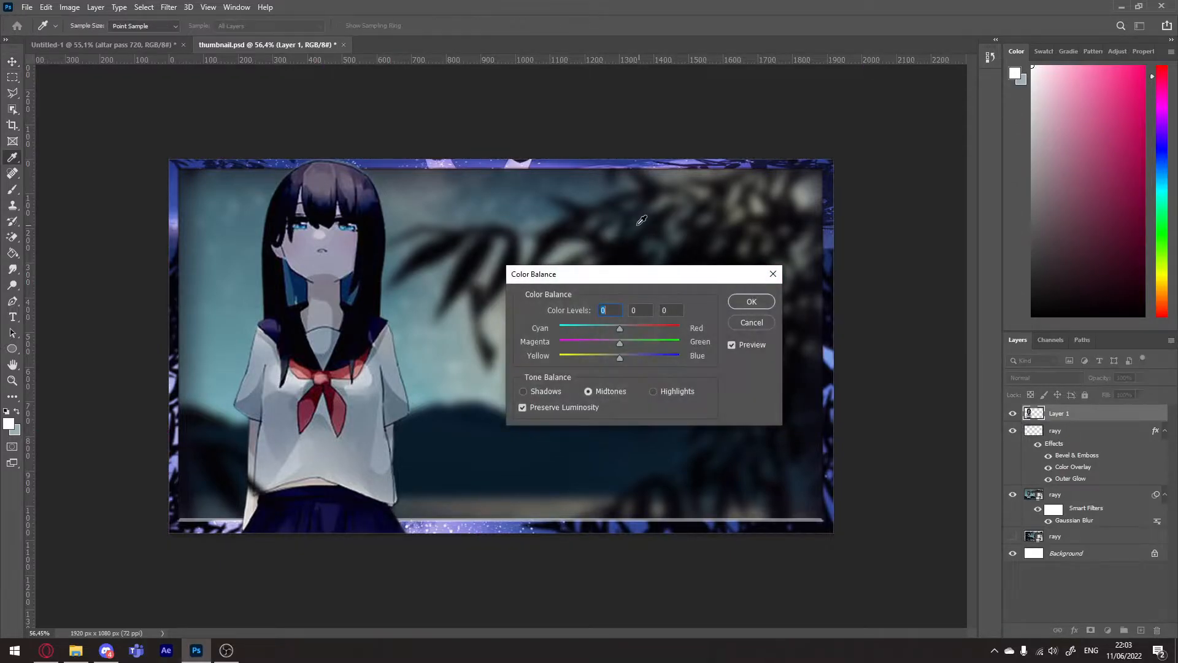
key("Tab")
key("Tab")
left_click(532, 393)
left_click_drag(621, 359, 634, 362)
Set the girl's Color Balance highlights to +34, -17 and +5, adjust the midtones, and save the document.
left_click(654, 390)
mouse_move(621, 330)
left_mouse_down()
mouse_move(640, 332)
mouse_move(611, 348)
left_mouse_up()
left_click_drag(620, 358, 624, 360)
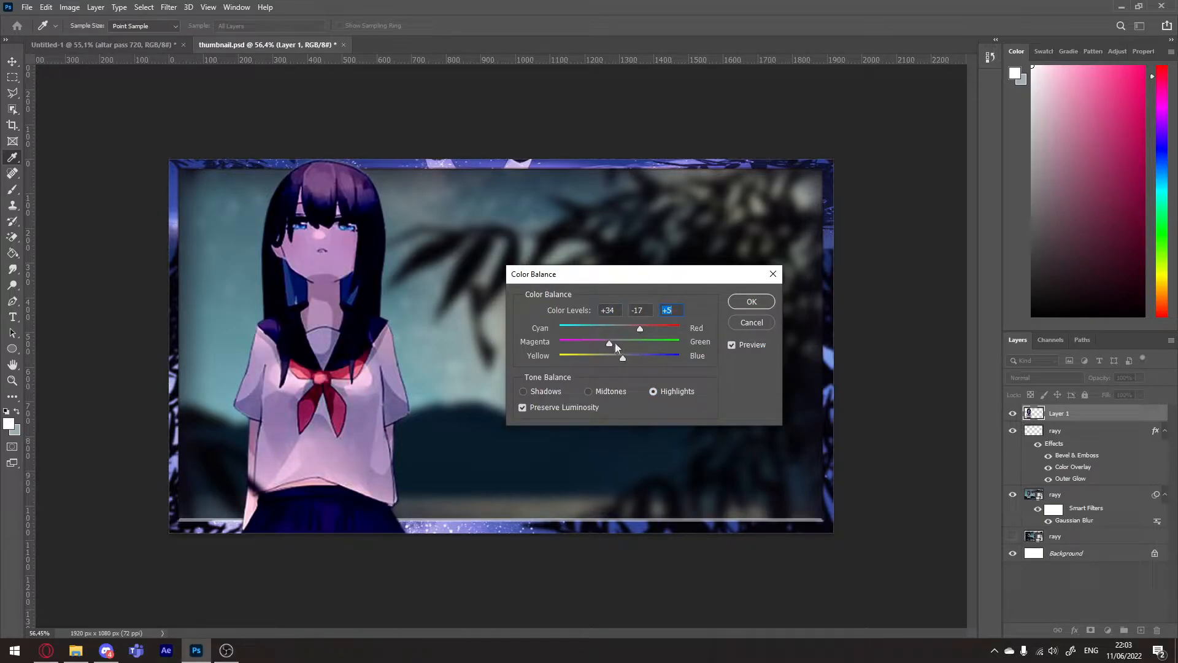
left_click(589, 392)
left_click_drag(608, 361, 589, 392)
key("Return")
key("z")
key("ctrl+s")
Add a 57 px Drop Shadow in colour #1a1639 to Layer 1 and save the document.
left_click_drag(471, 235, 738, 213)
left_click(563, 457)
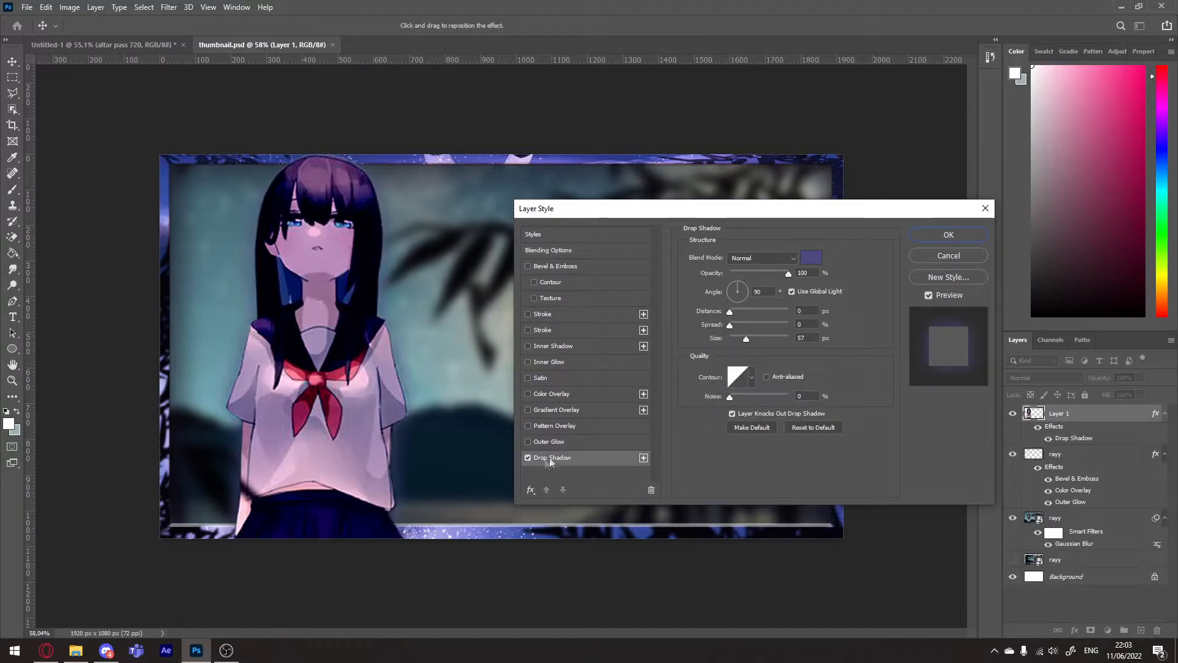
left_click(810, 258)
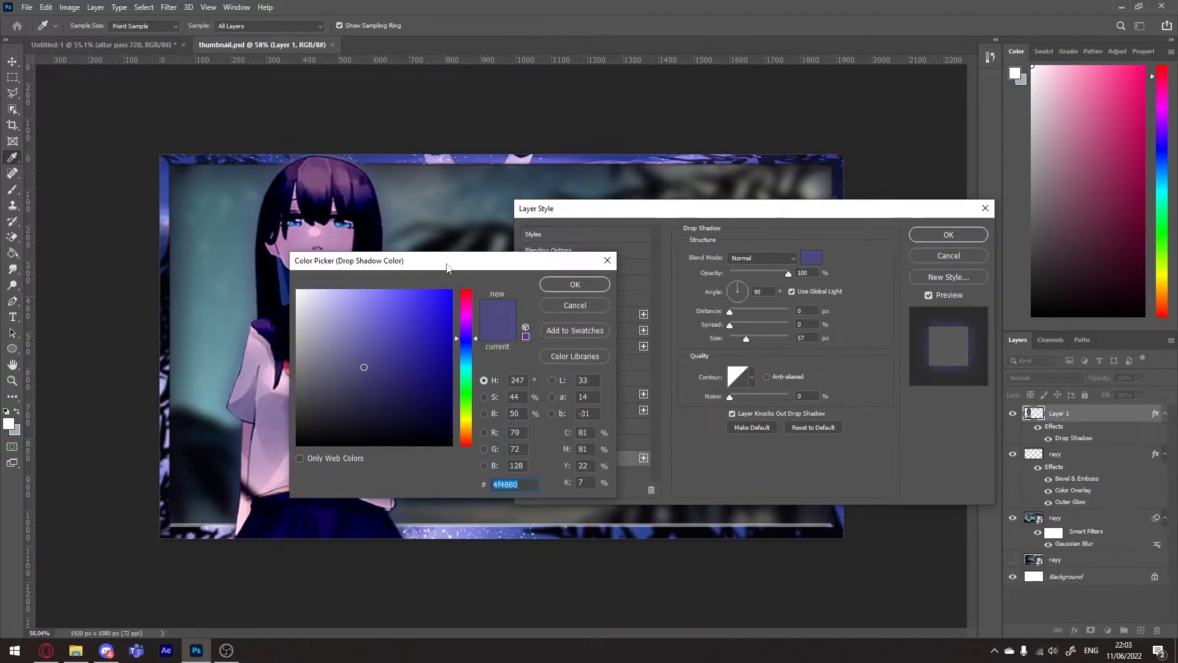
left_click_drag(399, 260, 731, 248)
left_click(629, 432)
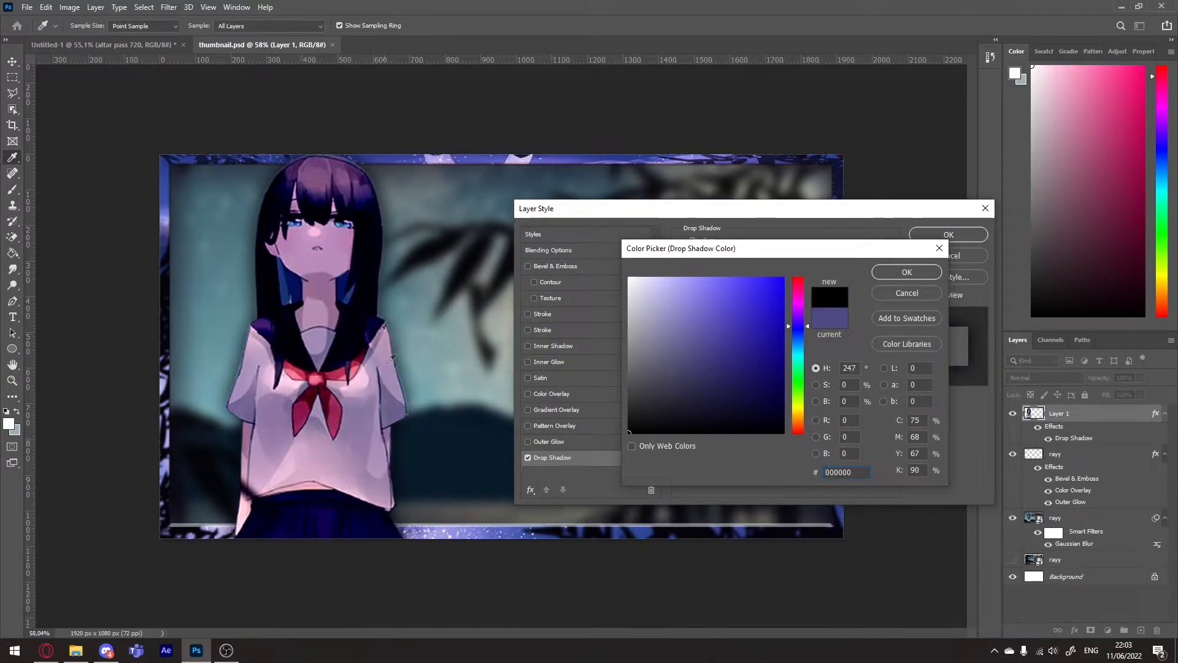
mouse_move(703, 416)
left_mouse_down()
mouse_move(722, 396)
mouse_move(705, 393)
mouse_move(726, 398)
left_mouse_up()
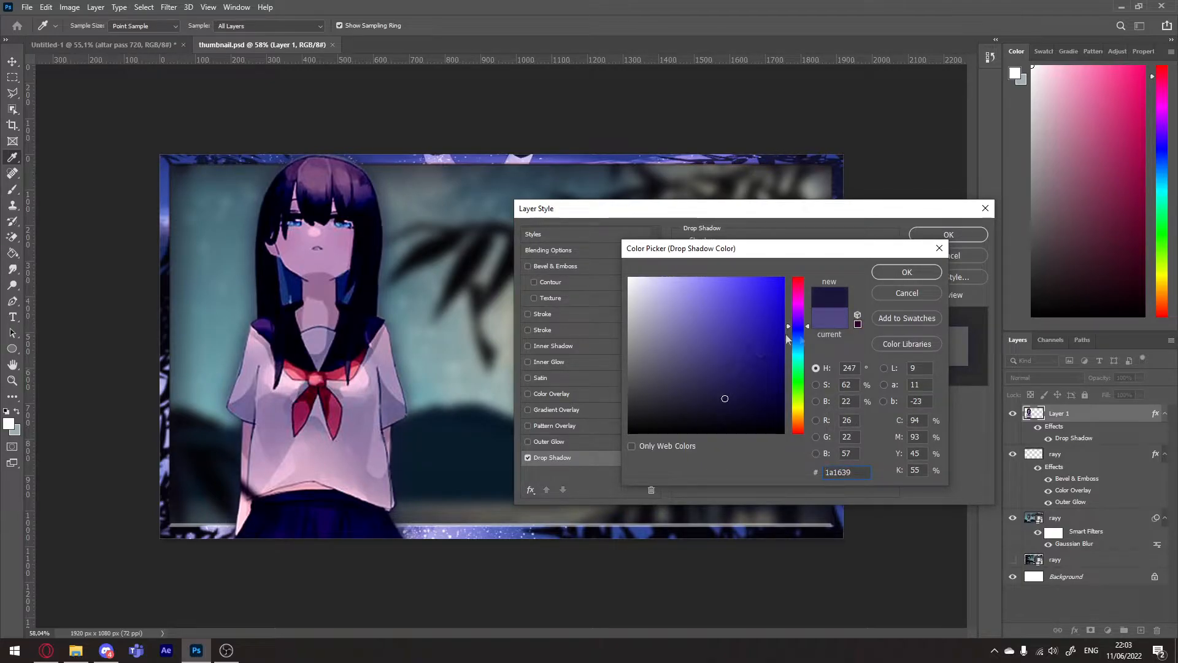
left_click(906, 272)
left_click(949, 235)
mouse_move(489, 399)
left_mouse_down()
mouse_move(476, 393)
mouse_move(486, 399)
left_mouse_up()
key("ctrl+s")
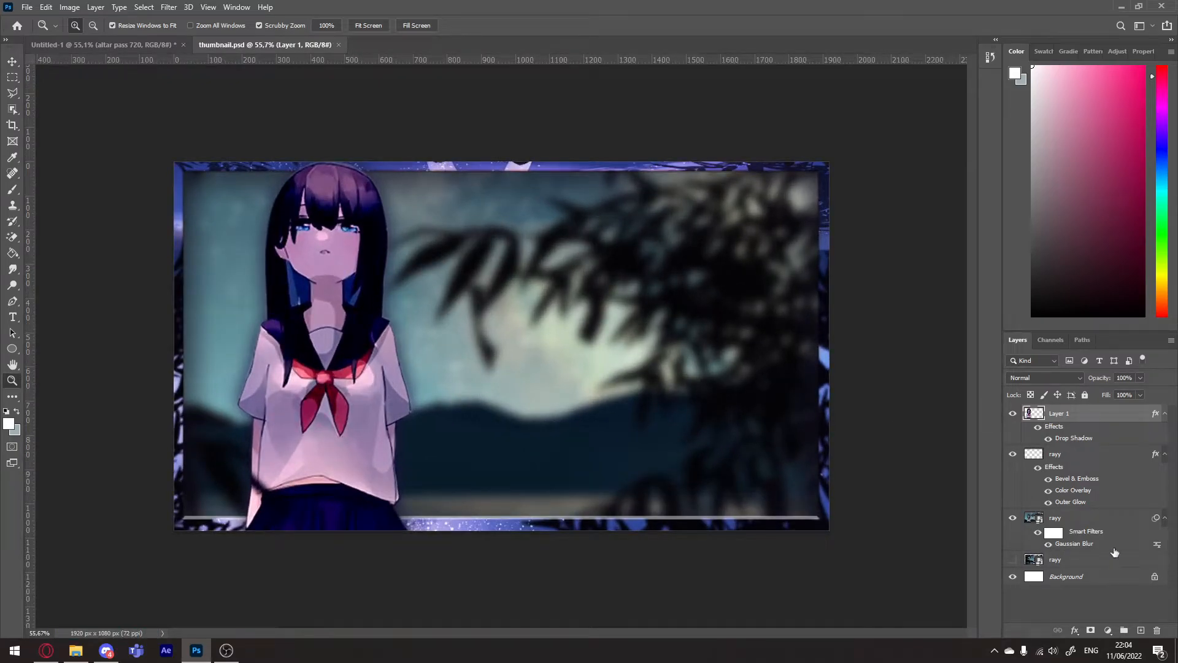
Group Layer 1 with the frame and blurred artwork layers, and add the white title line "HOW I MAKE MY" beside the girl.
left_click(1116, 522, "shift")
left_click(1125, 631)
key("t")
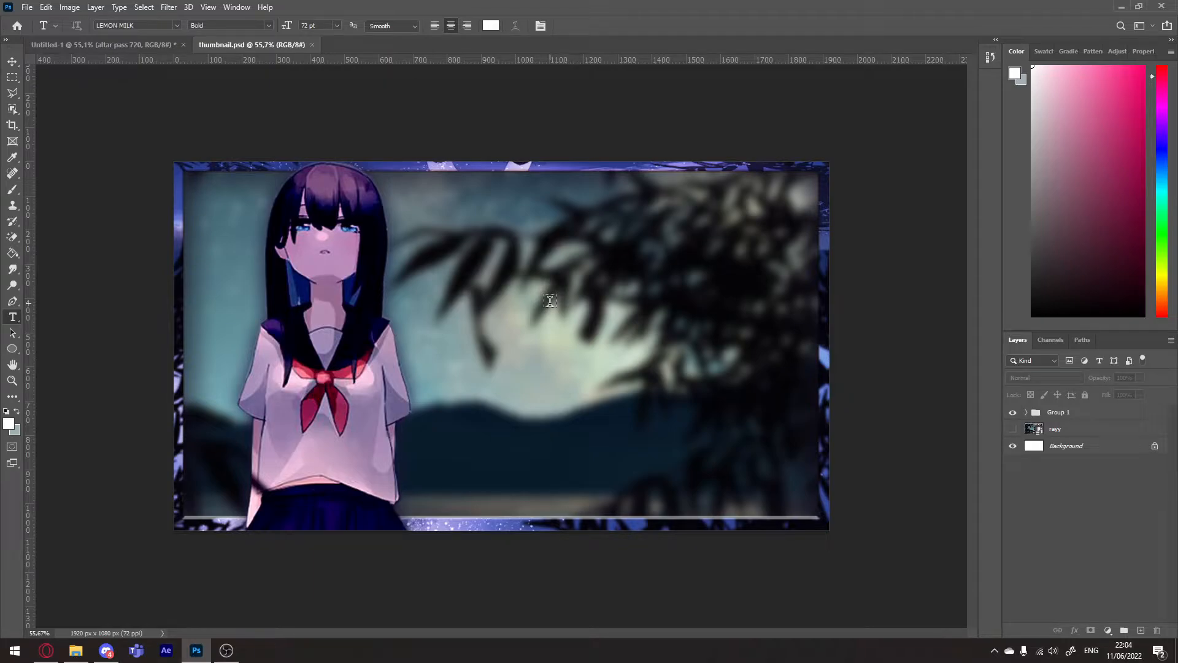
left_click(530, 291)
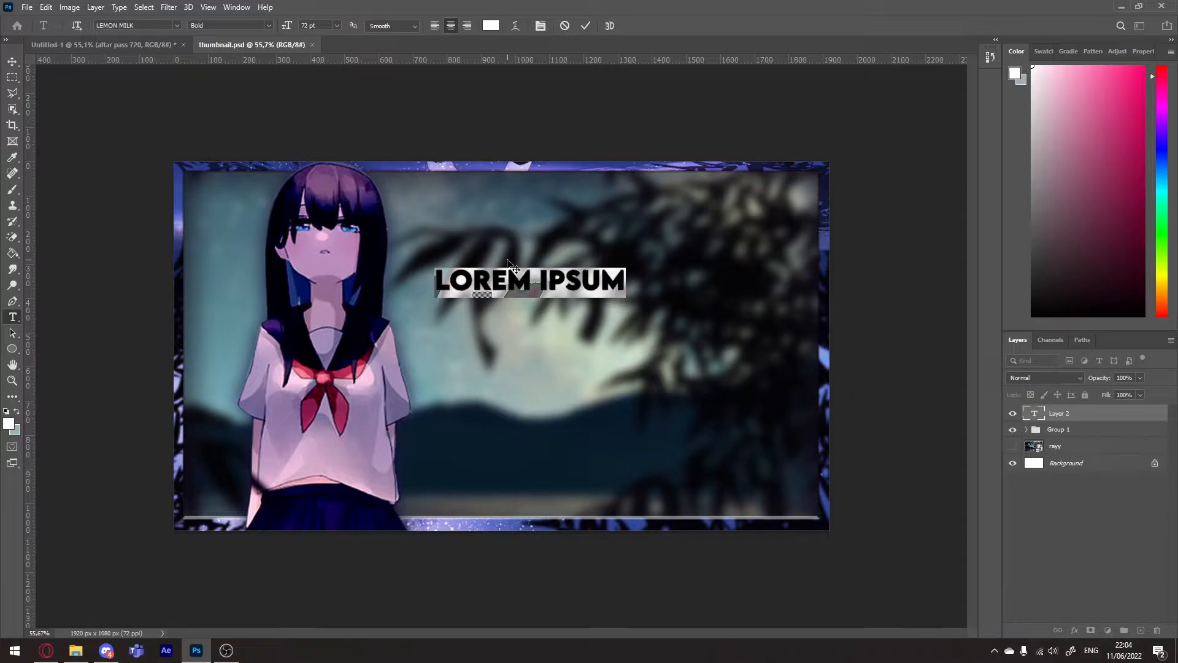
type("HOW I ")
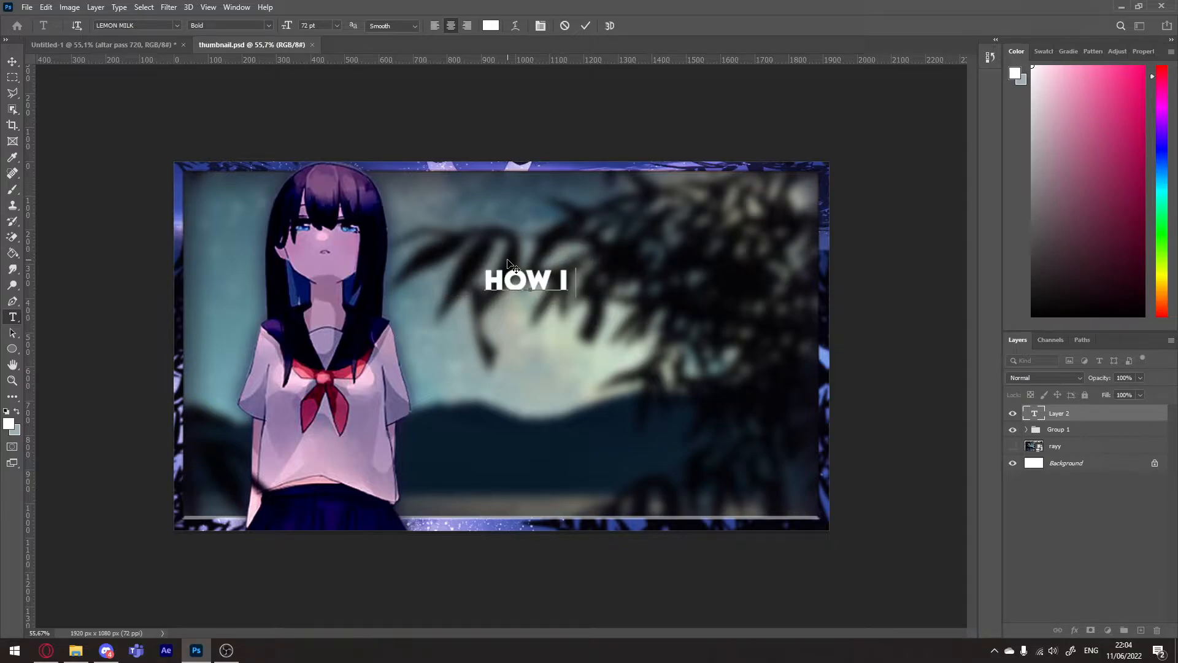
type("MAKE MY")
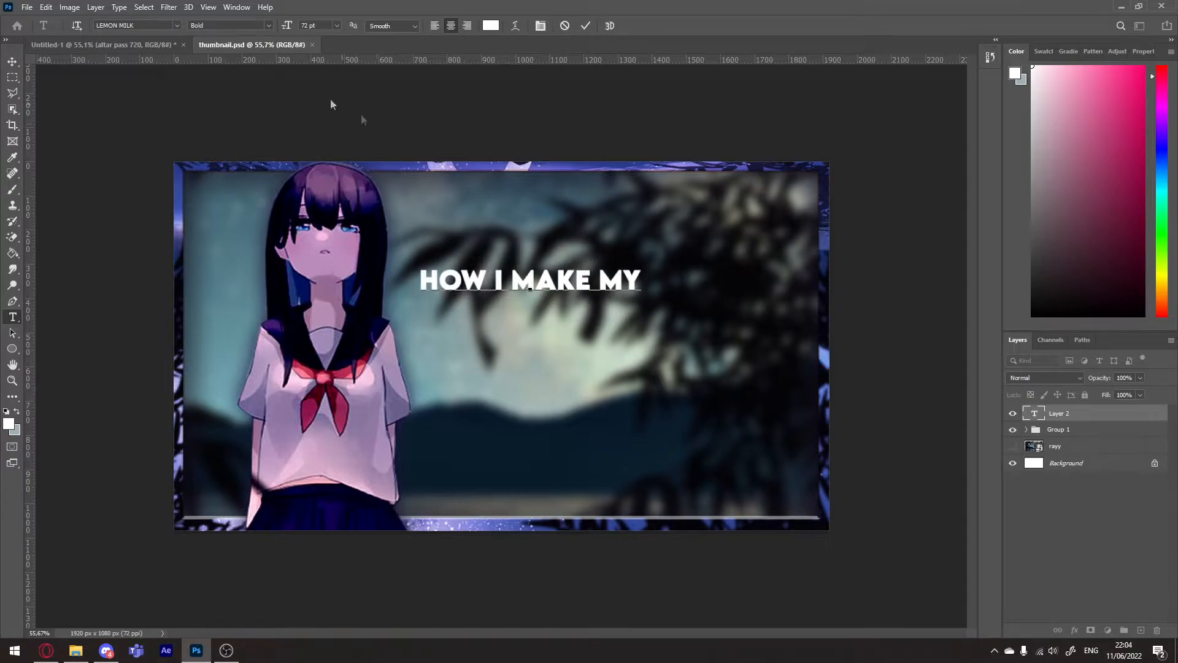
Move the "HOW I MAKE MY" line up beside the girl's face and scale it to about 148%.
left_click(12, 61)
left_click_drag(482, 279, 515, 249)
key("ctrl+t")
left_click_drag(674, 235, 783, 264)
key("Return")
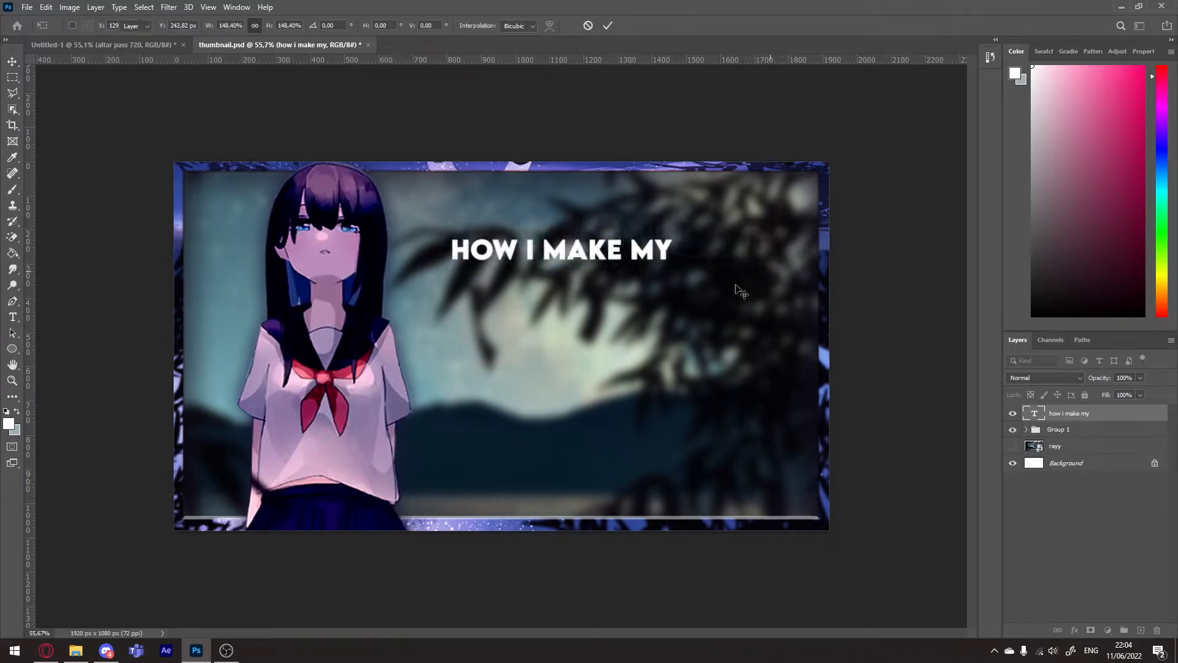
Add the text line "THUMBNAIL" directly beneath "HOW I MAKE MY" and scale it to about 197%.
key("t")
left_click(468, 322)
type("THUMBNAIL")
left_click(12, 62)
left_click_drag(401, 306, 445, 295)
key("ctrl+t")
left_click_drag(596, 284, 754, 257)
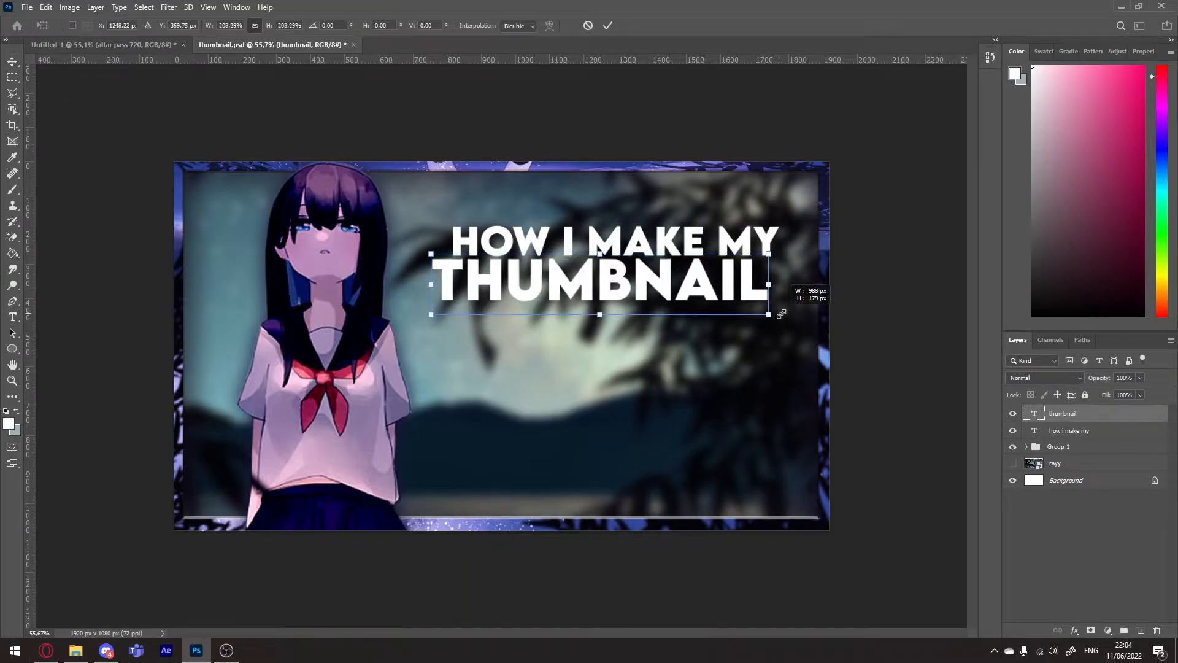
left_click_drag(547, 275, 572, 282)
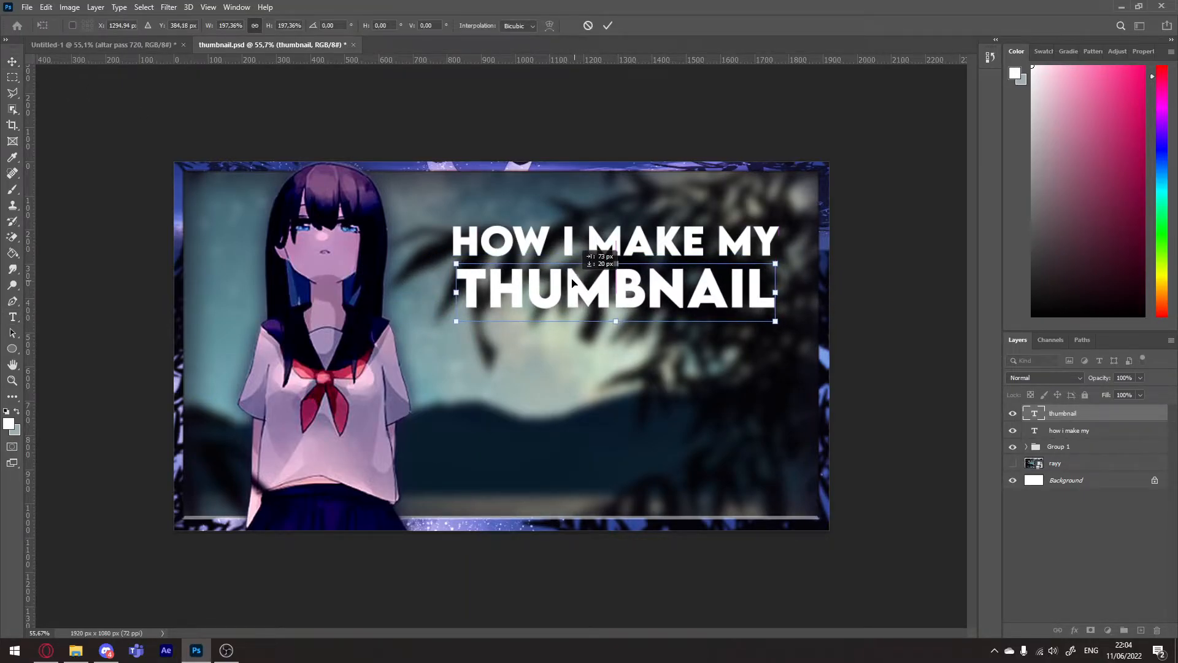
key("Return")
Append an "S" to make the second line read "THUMBNAILS" and shrink it slightly to end level with the first line.
key("t")
left_click(775, 287)
type("S")
key("ctrl+Return")
key("v")
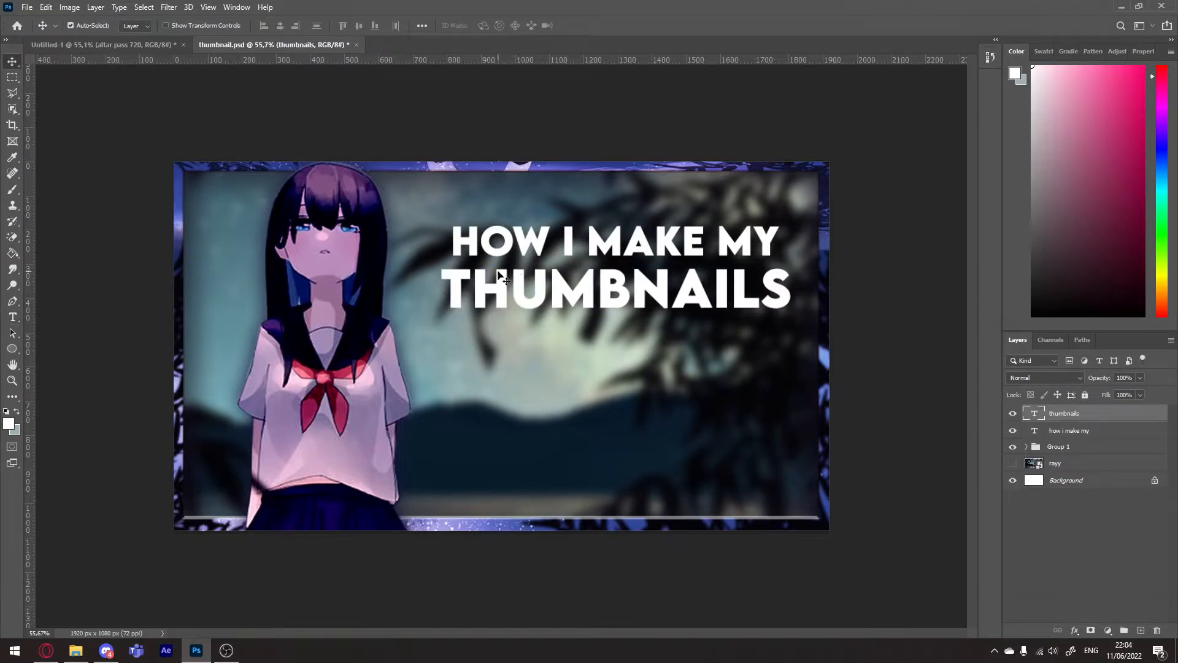
key("ctrl+t")
left_click_drag(792, 264, 778, 267)
key("Return")
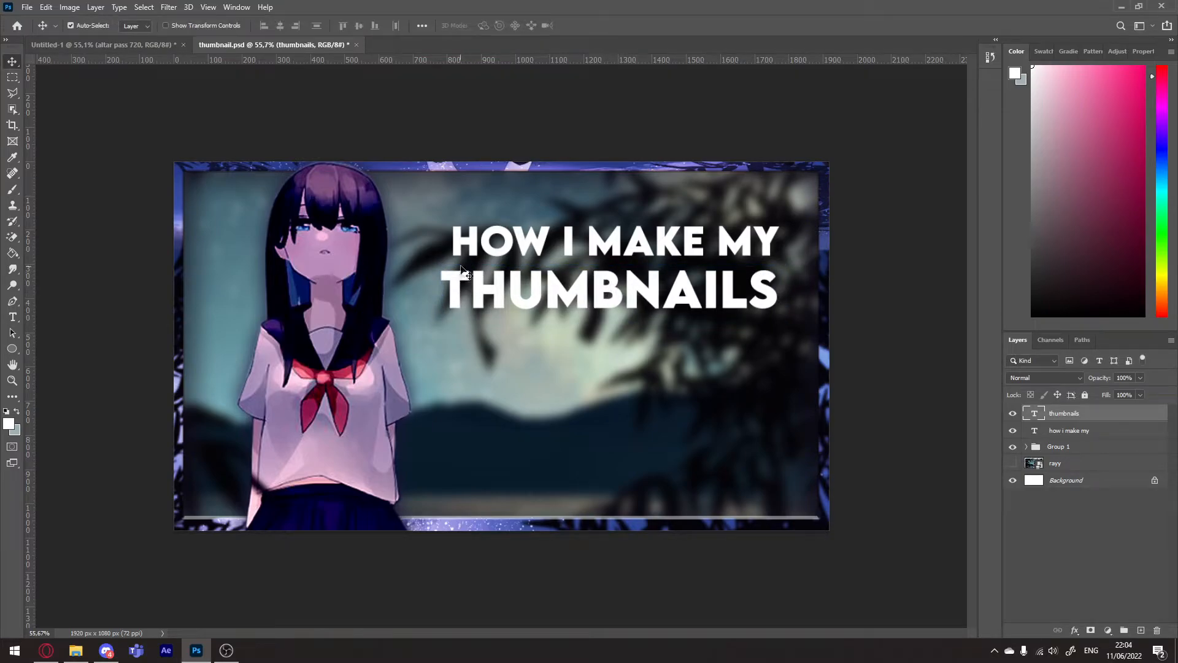
Line up "HOW I MAKE MY" with the start of "THUMBNAILS" and scale "THUMBNAILS" to about 96.36% to match its width.
left_click_drag(454, 251, 442, 247)
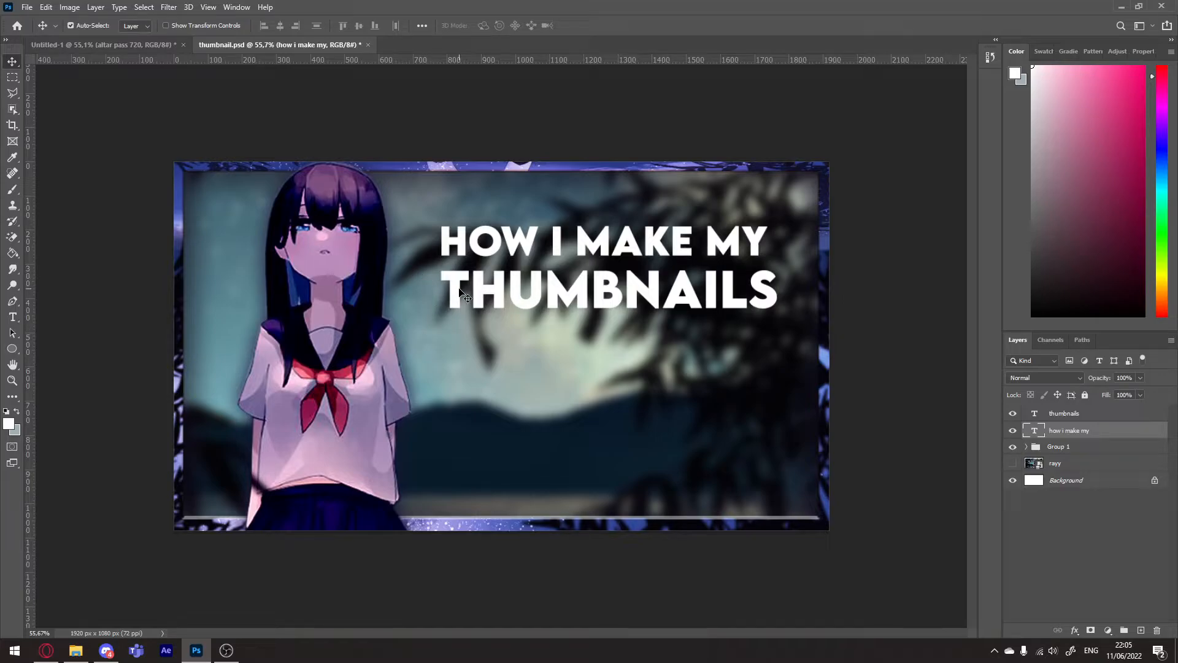
key("t")
left_click_drag(461, 286, 840, 316)
key("ctrl+Return")
key("ctrl+t")
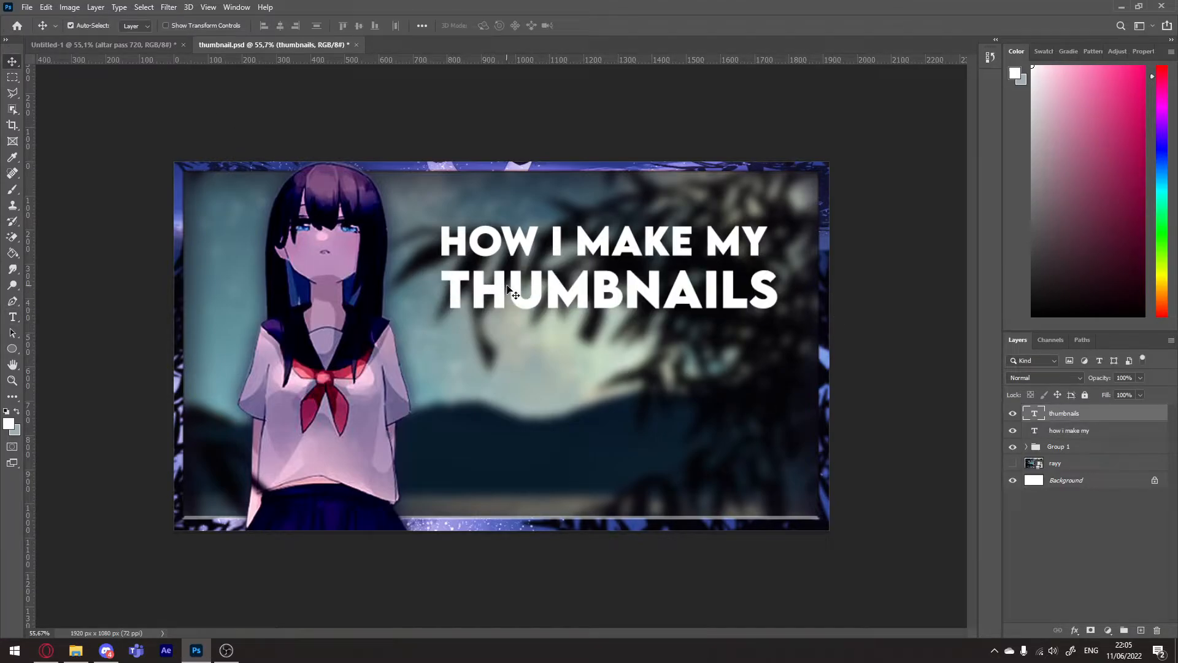
left_click_drag(778, 267, 770, 278)
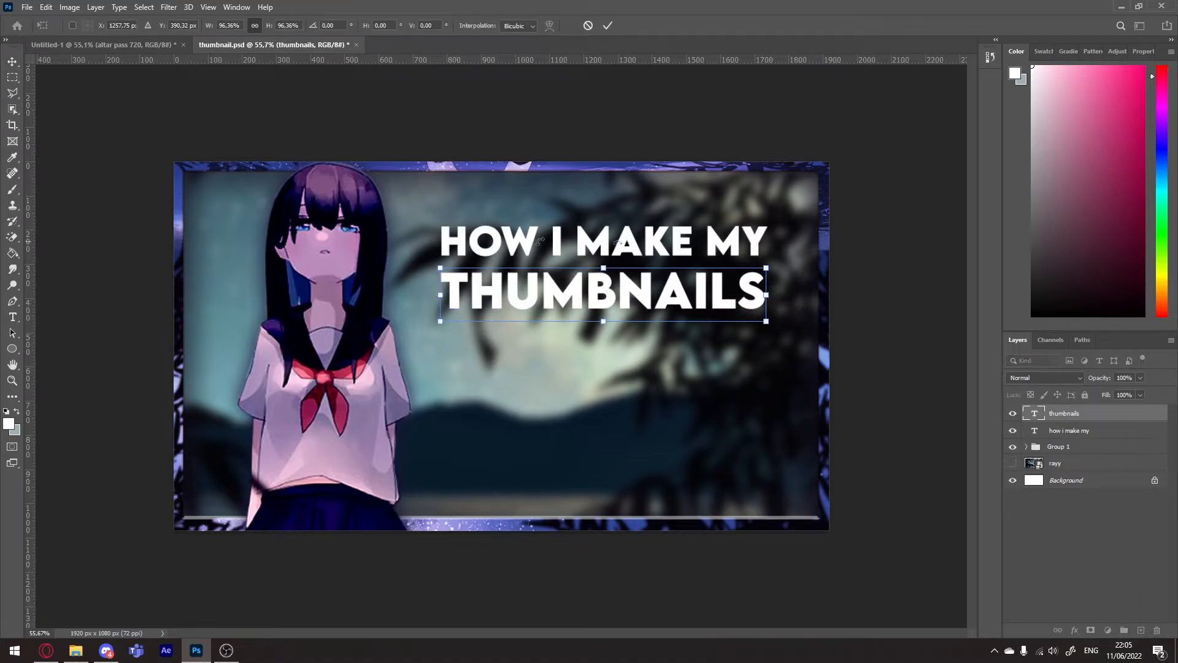
key("Return")
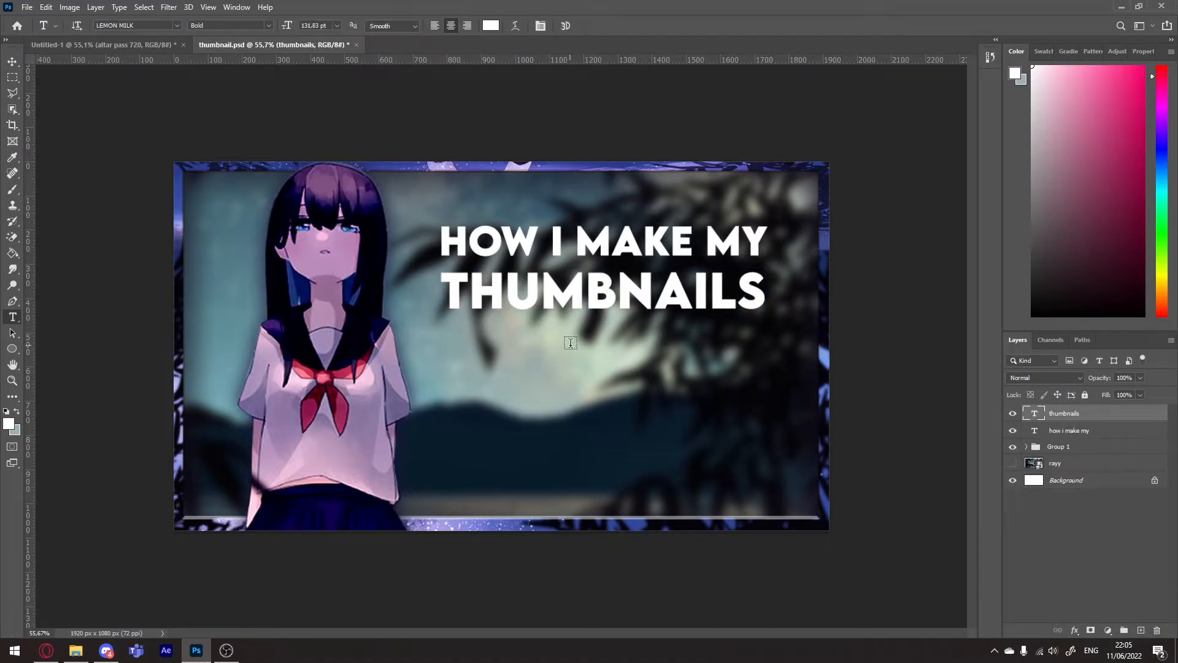
Add a small text line "FOR MY" centred beneath "THUMBNAILS", keeping it as editable type.
type("for ")
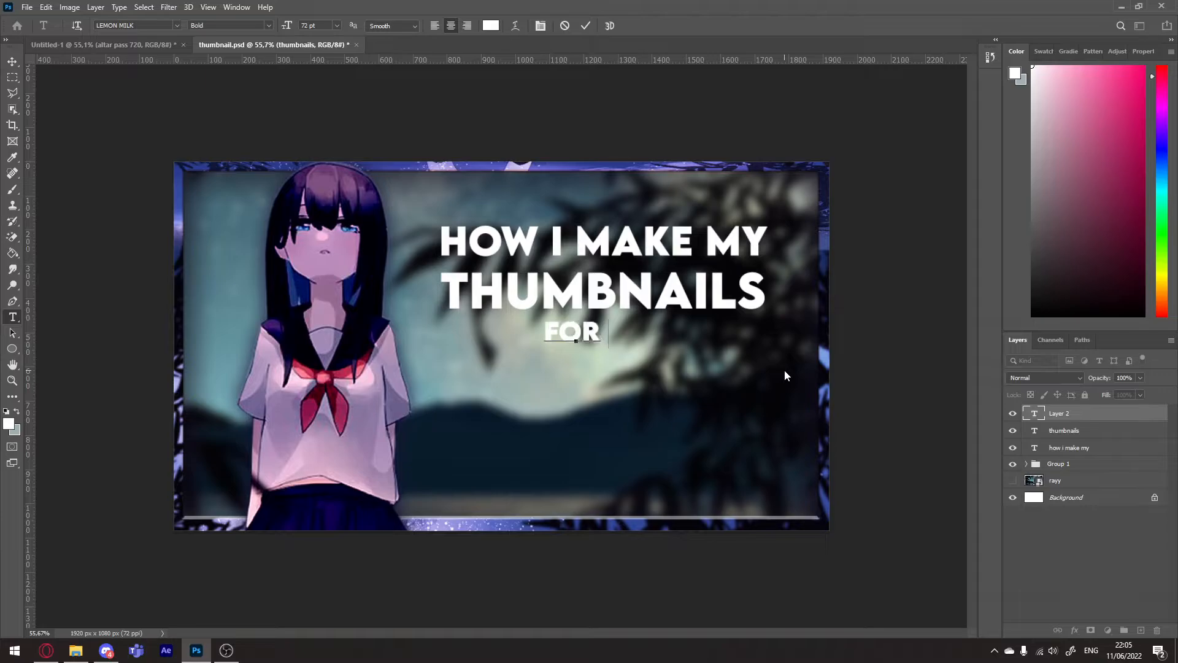
type("my")
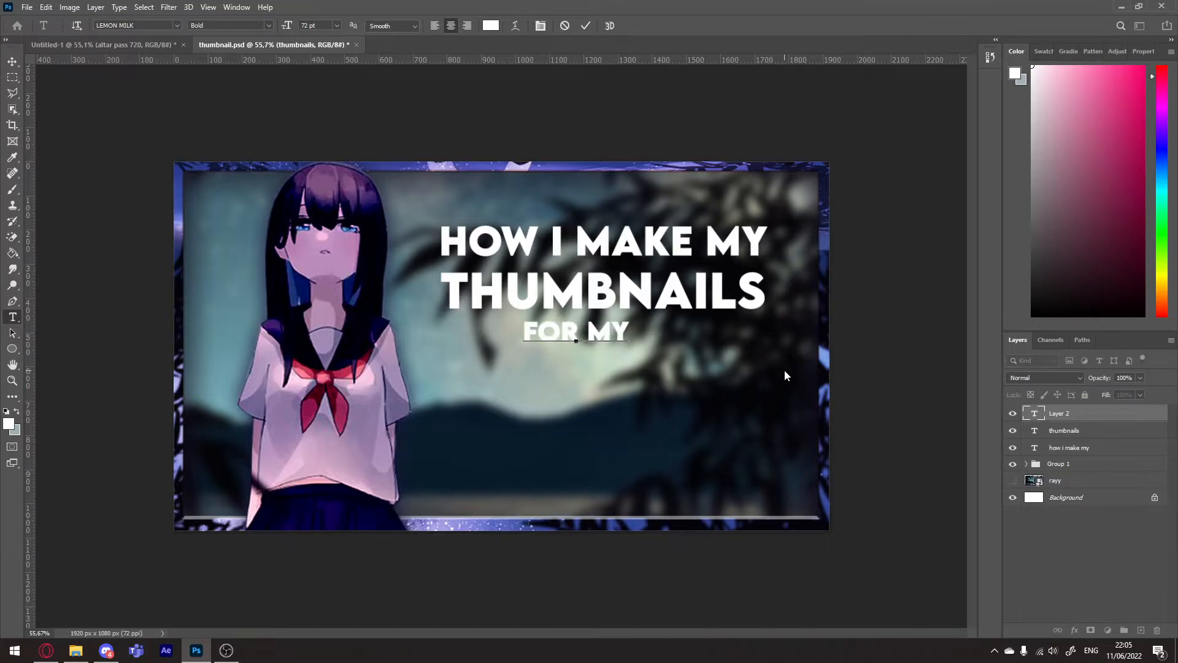
left_click(13, 61)
key("y")
left_click(480, 389)
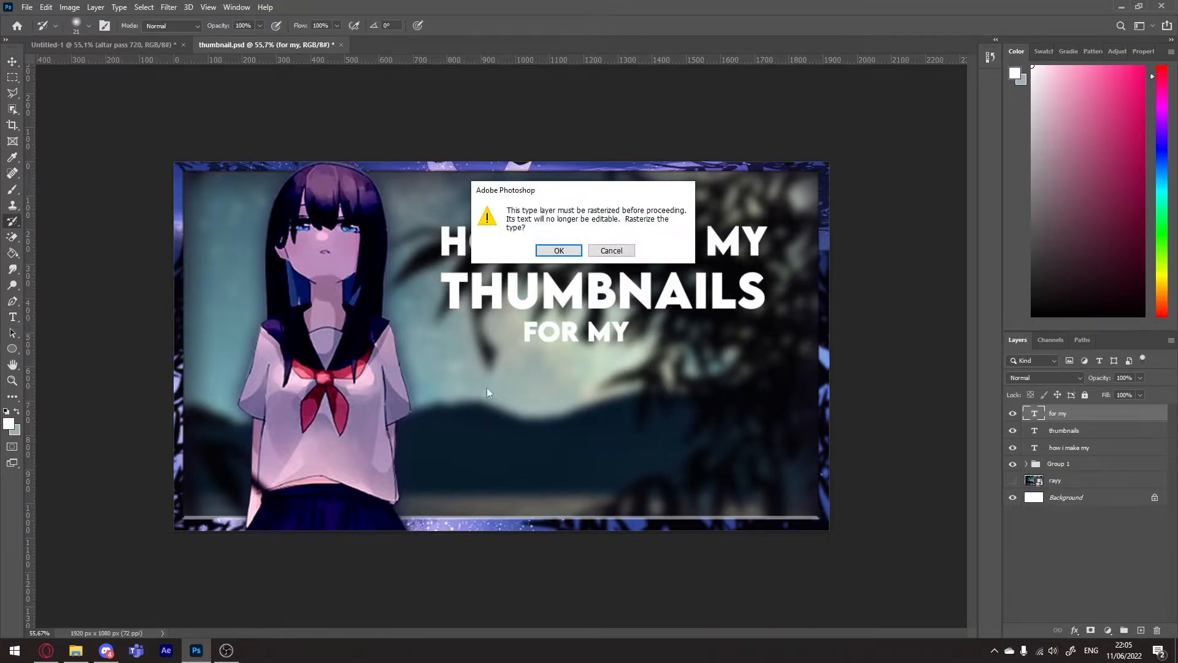
key("Escape")
Add a separate text line "YOUTUBE" beneath "FOR MY", keeping it as editable type.
key("t")
left_click(518, 383)
type("youtube")
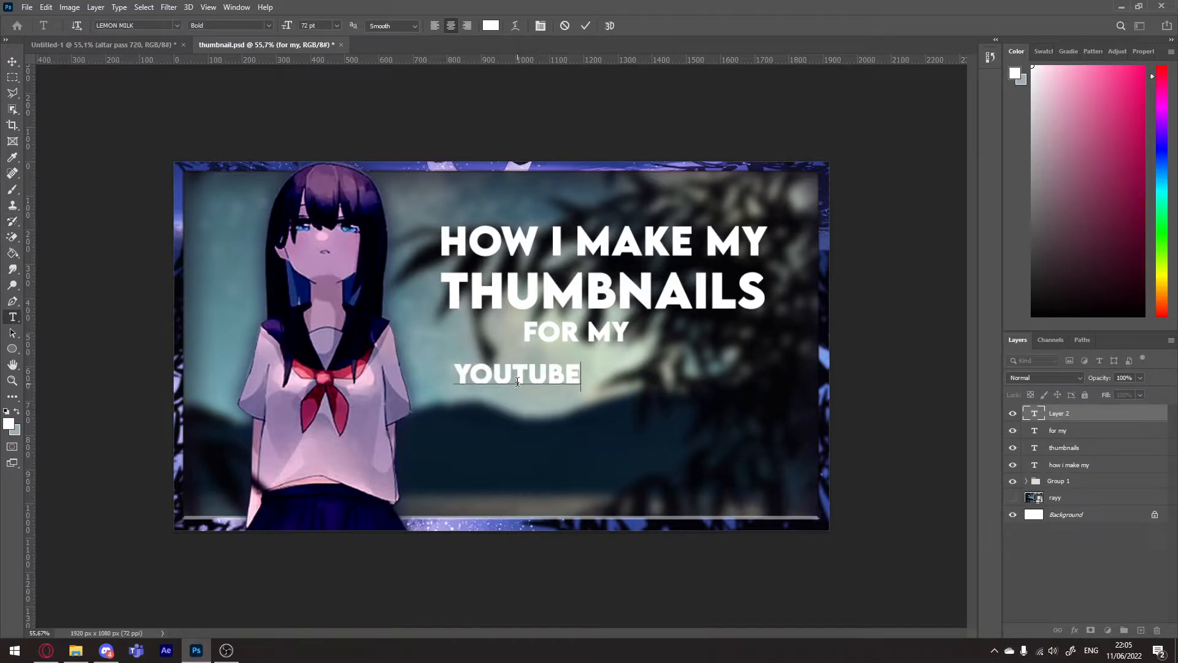
left_click(12, 61)
key("y")
left_click(538, 409)
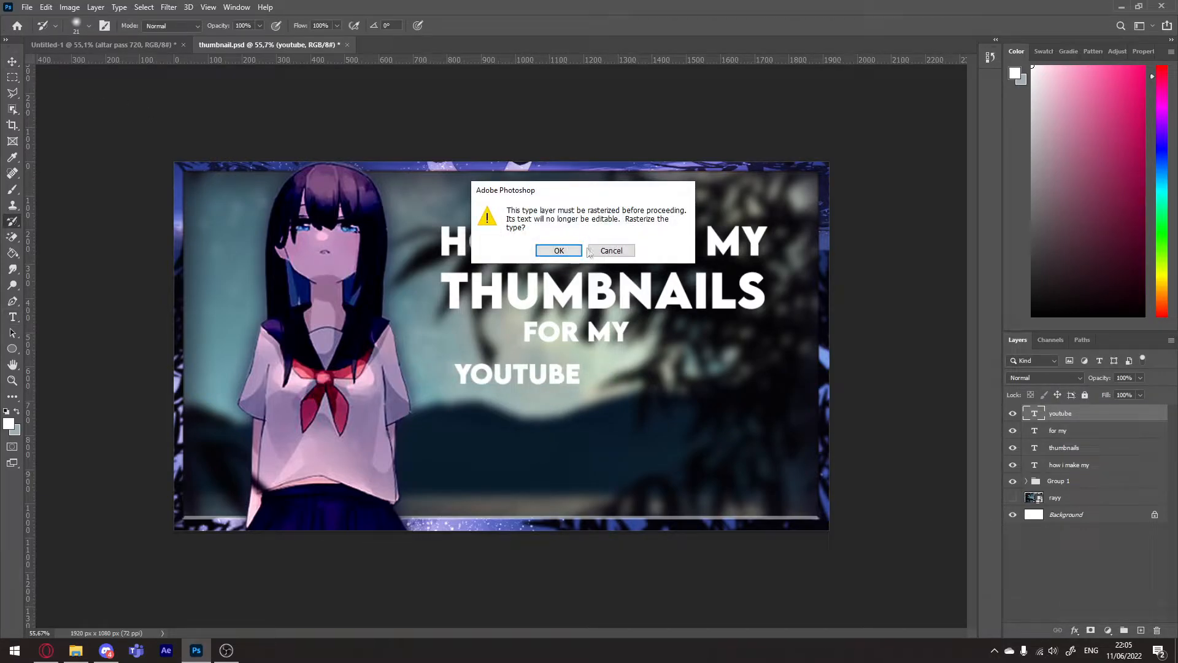
left_click(594, 250)
Add a separate text line "VIDEOS" beneath "YOUTUBE".
key("t")
left_click(514, 437)
type("videos")
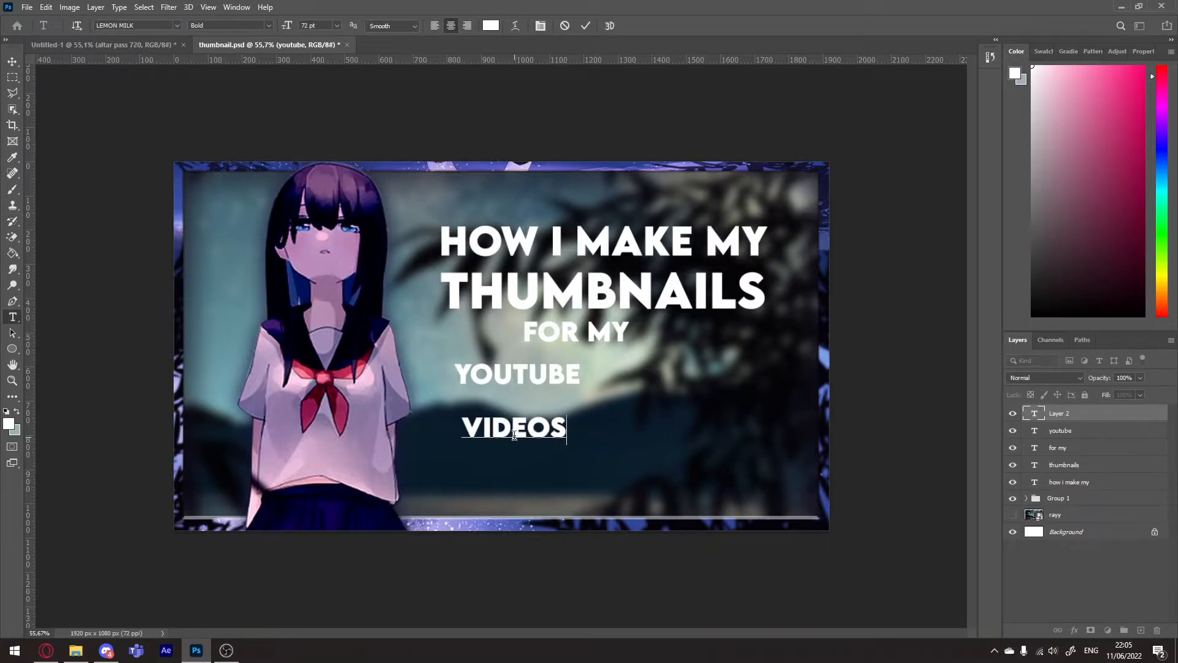
left_click(12, 61)
Move "YOUTUBE" up under "FOR MY" and enlarge it to nearly the width of "THUMBNAILS".
mouse_move(507, 369)
left_mouse_down()
mouse_move(510, 346)
mouse_move(495, 353)
left_mouse_up()
key("ctrl+t")
left_click_drag(571, 372, 761, 417)
key("Return")
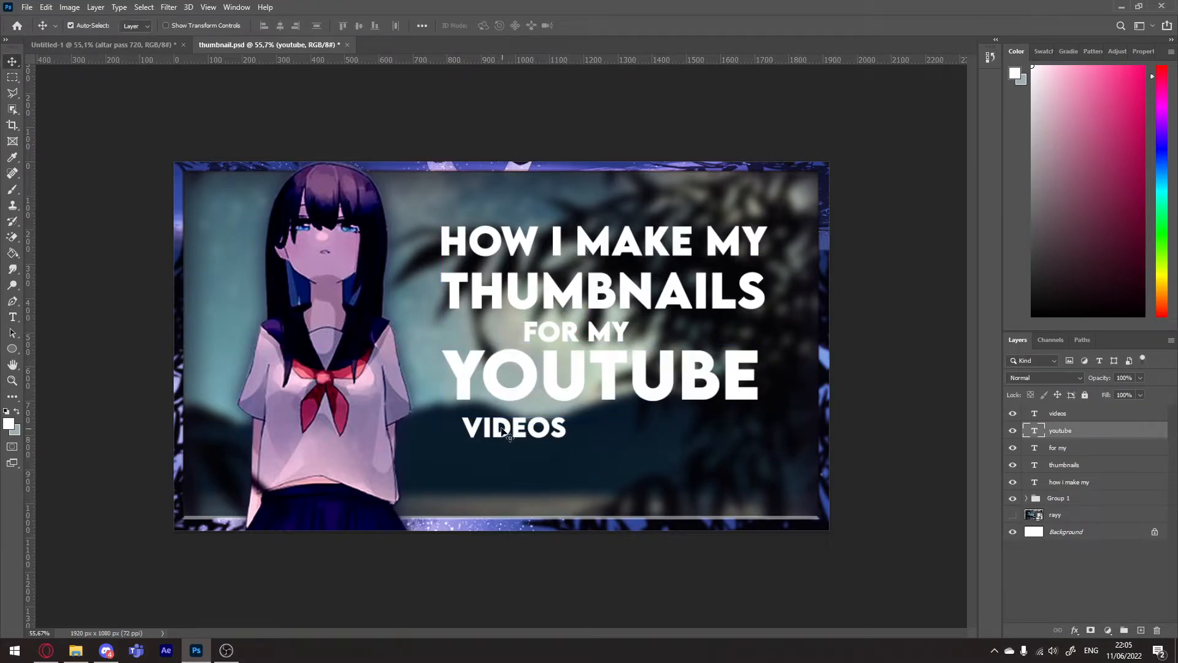
Move "VIDEOS" up under "YOUTUBE" and enlarge it to nearly the same width.
left_click(504, 428)
key("ctrl+t")
left_click_drag(492, 425, 481, 419)
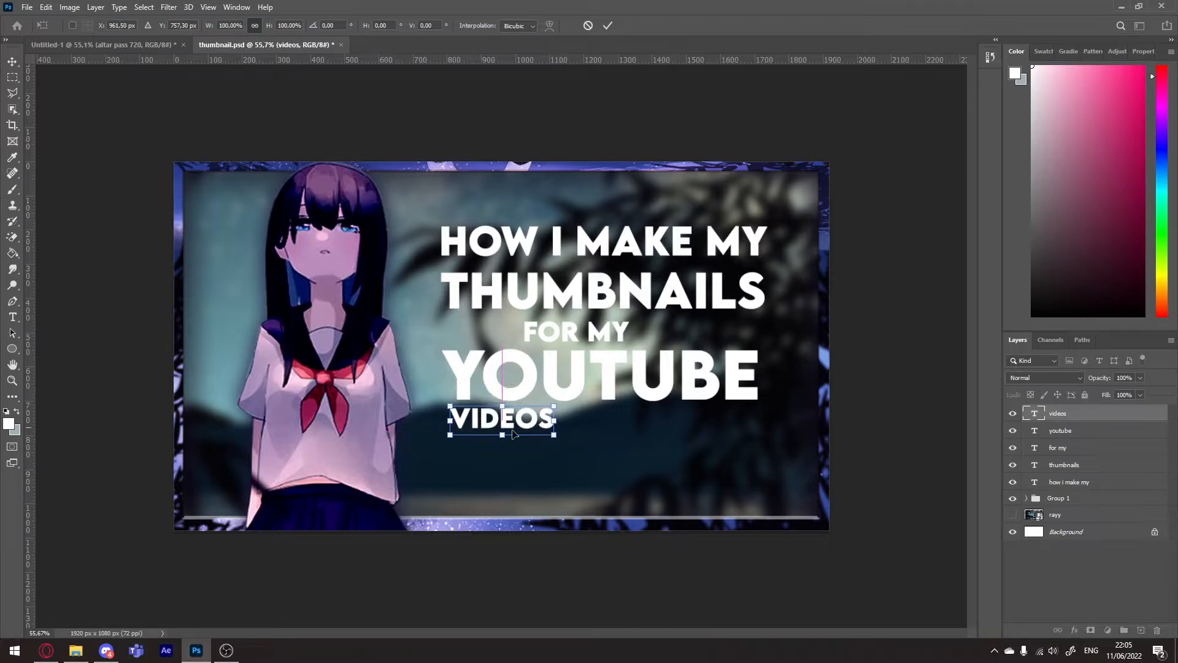
left_click_drag(555, 441, 752, 523)
key("Return")
Place two vertical guides just outside the title text, at about 750 px and 1760 px.
key("z")
mouse_move(672, 410)
left_mouse_down()
mouse_move(658, 410)
mouse_move(676, 410)
left_mouse_up()
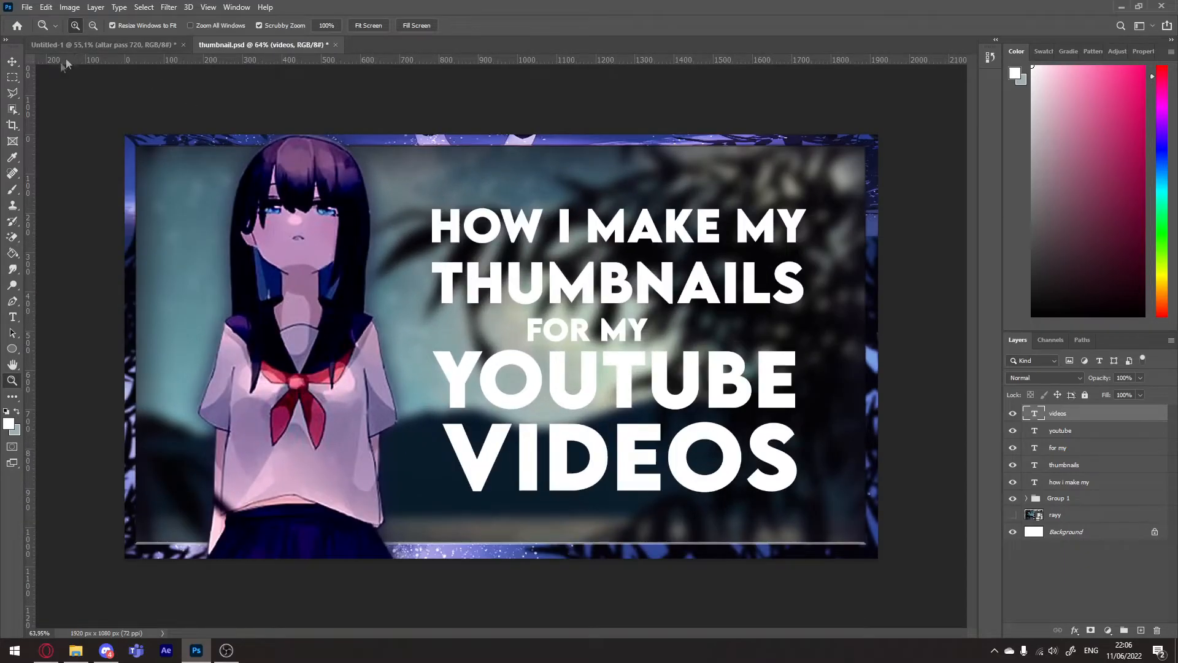
left_click(10, 64)
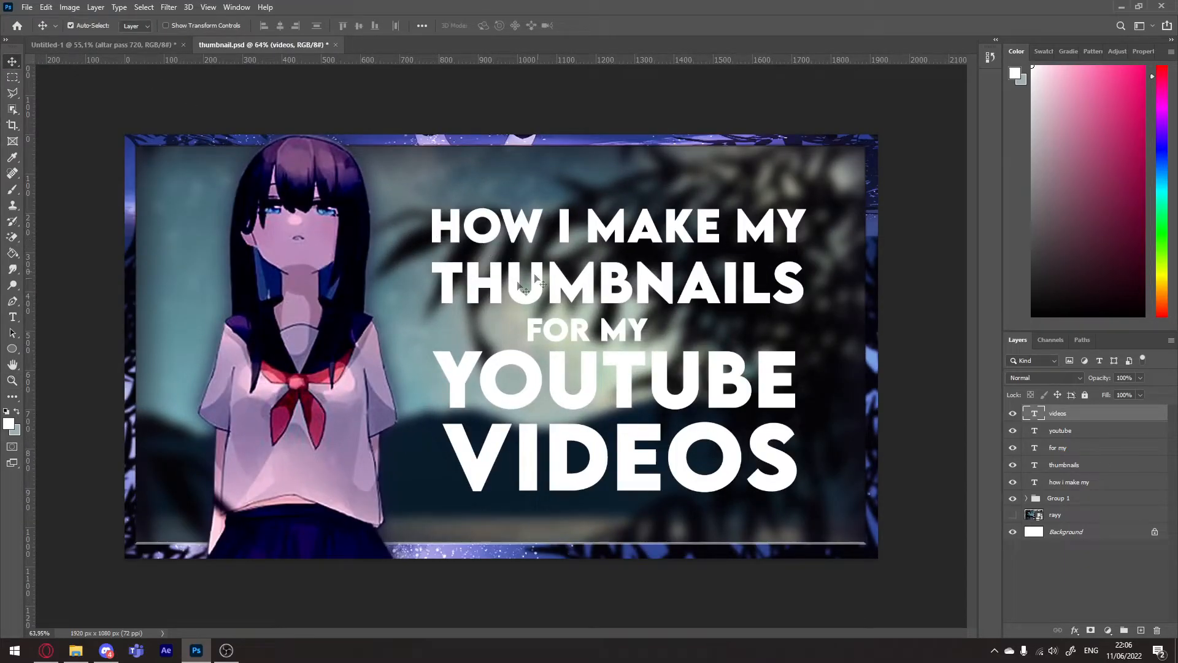
left_click_drag(31, 89, 420, 168)
left_click_drag(31, 134, 816, 234)
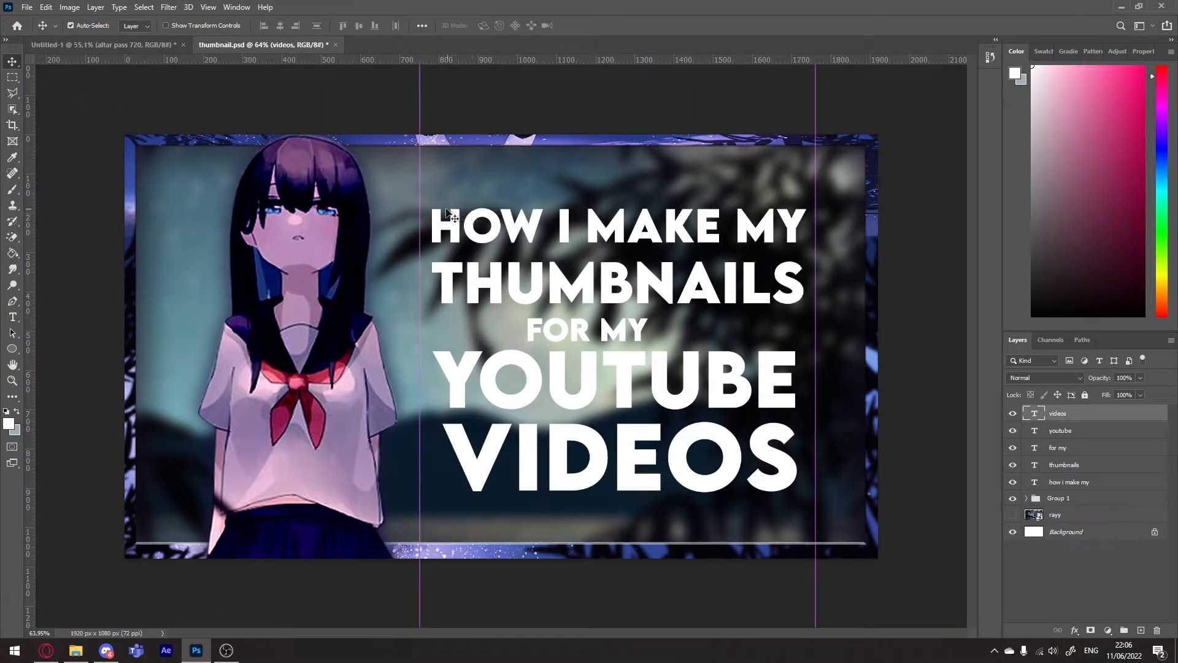
Move "HOW I MAKE MY" up against the first vertical guide and scale it to about 105% to span both guides.
left_click_drag(441, 215, 427, 181)
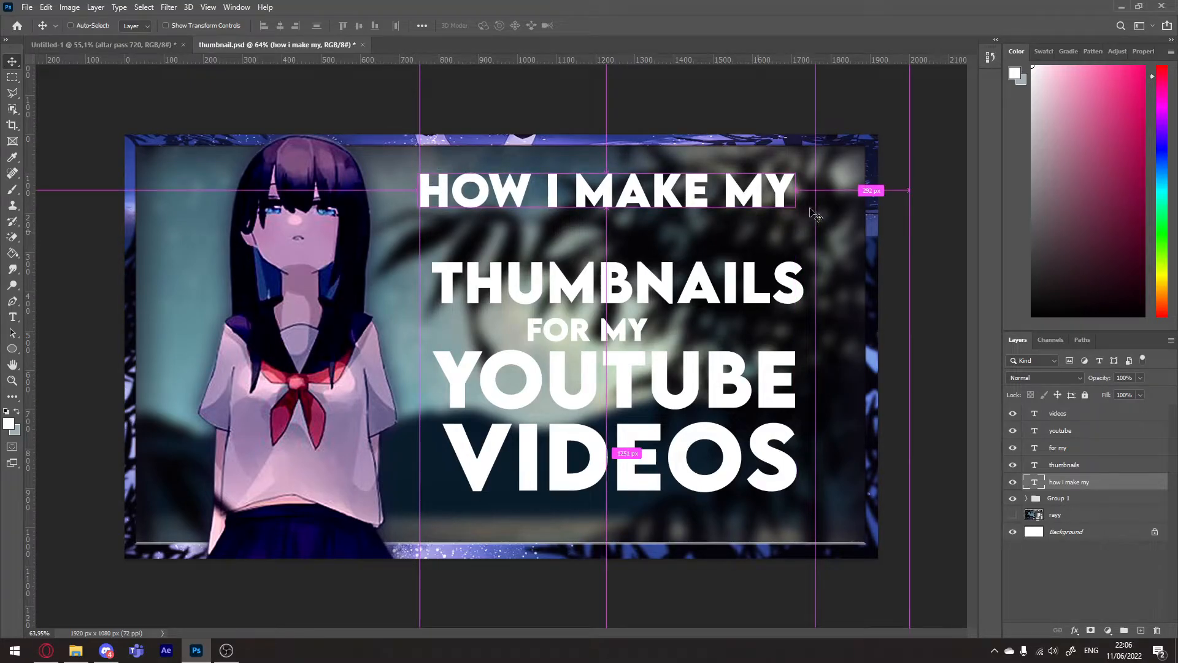
key("ctrl+t")
left_click_drag(795, 220, 813, 222)
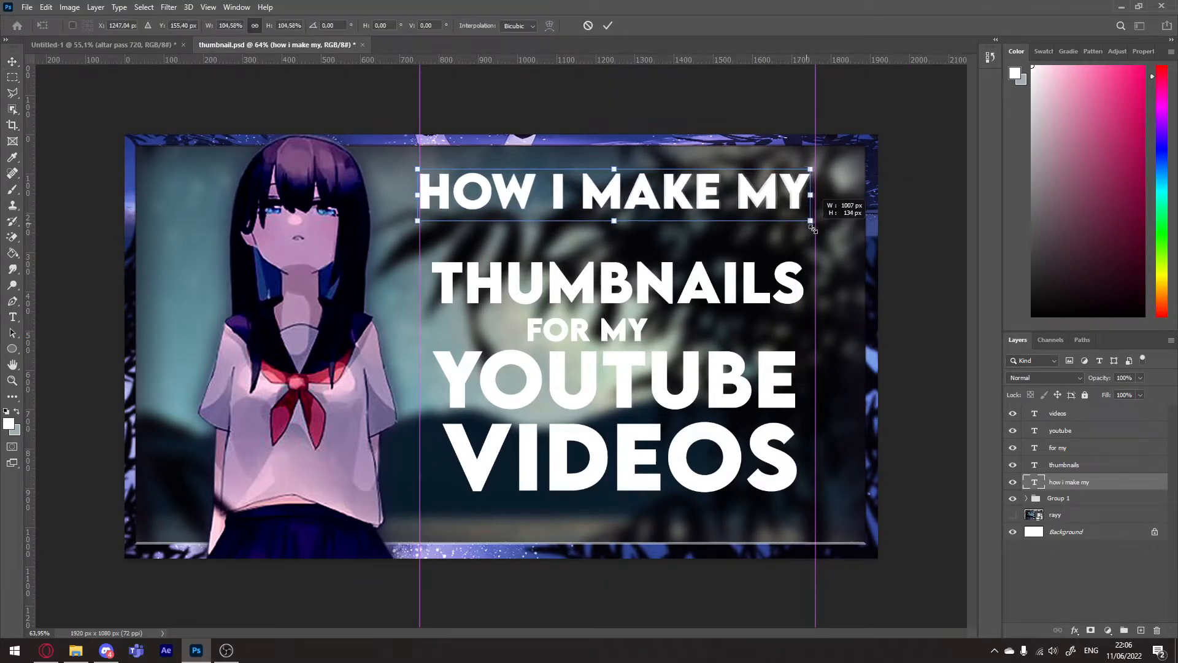
key("Return")
Fit "THUMBNAILS" between the guides just below the first line and move "FOR MY" up centred beneath it.
left_click_drag(452, 270, 441, 227)
key("ctrl+t")
left_click_drag(795, 278, 815, 282)
key("Return")
left_click_drag(575, 330, 604, 284)
Move "YOUTUBE" up beneath "FOR MY" and enlarge it to span the two guides.
left_click_drag(476, 359, 463, 313)
key("ctrl+t")
left_click_drag(786, 381, 816, 390)
key("Return")
Enlarge "VIDEOS" to span the two guides beneath "YOUTUBE" and remove the guides.
left_click_drag(495, 451, 473, 404)
key("ctrl+t")
left_click_drag(779, 470, 814, 499)
key("Return")
left_click_drag(420, 111, 34, 114)
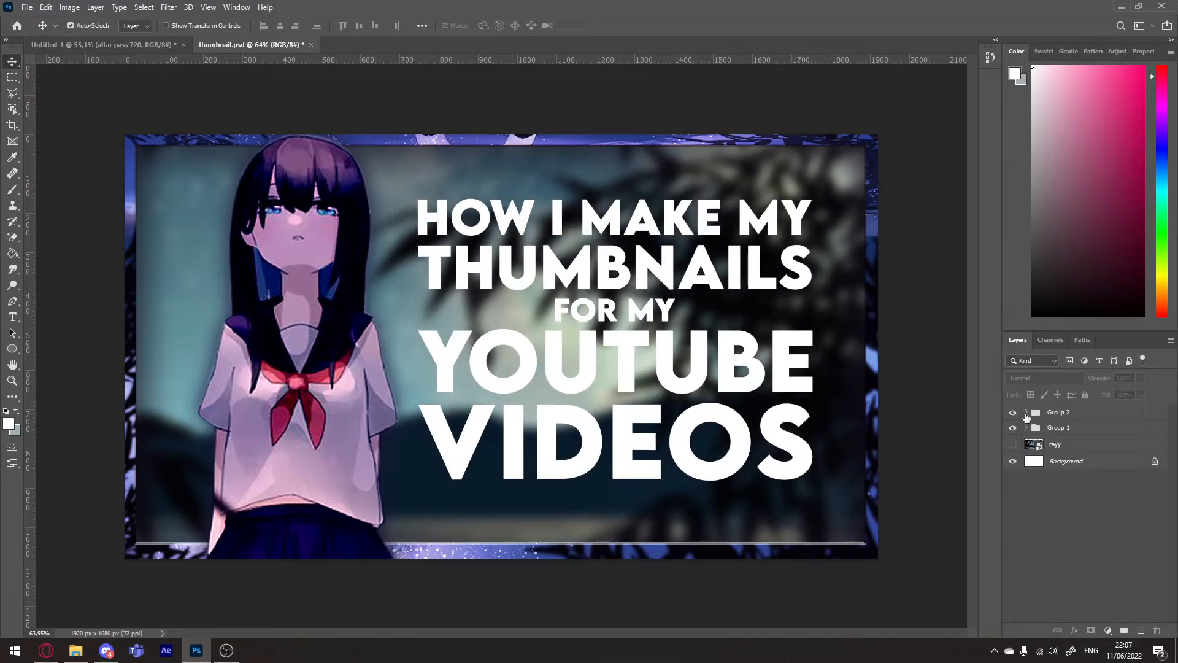
Add a Gradient Overlay layer style to the "youtube" text layer inside Group 2.
left_click(1027, 413)
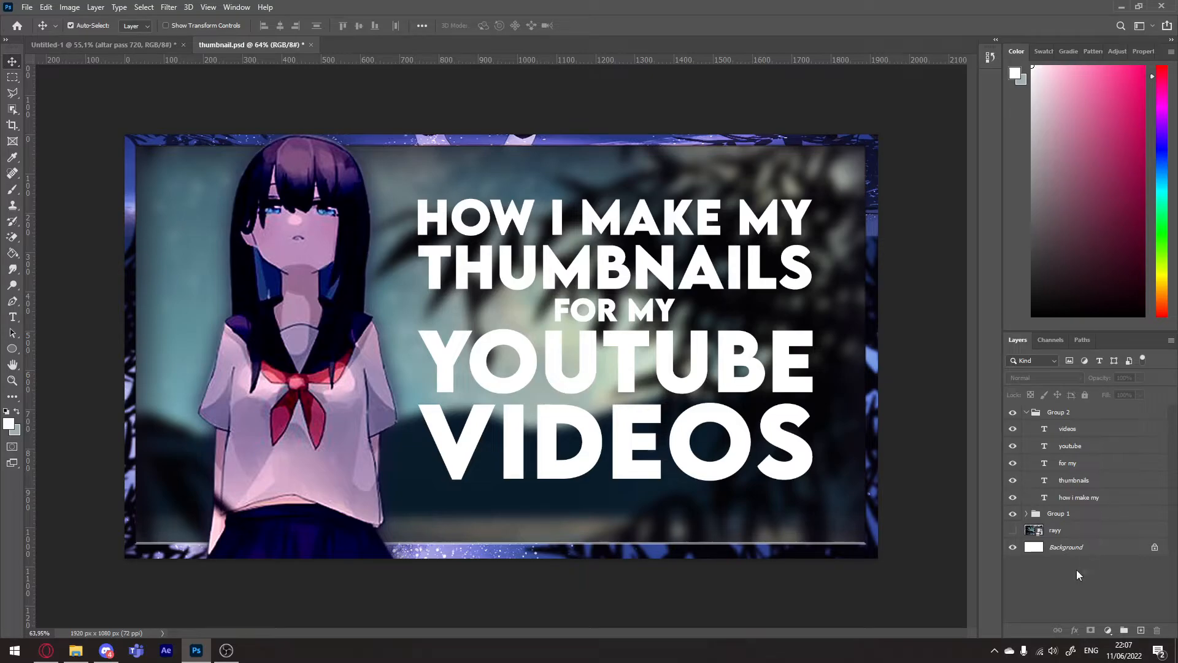
key("z")
left_click_drag(593, 436, 599, 436)
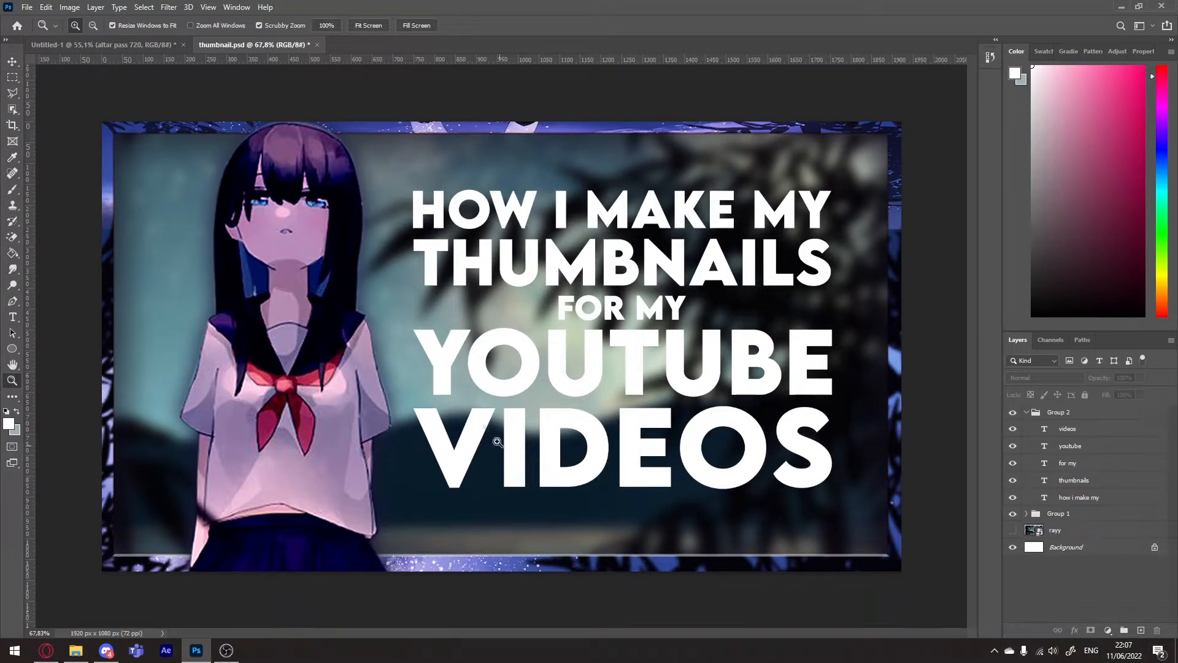
key("v")
left_click(454, 366)
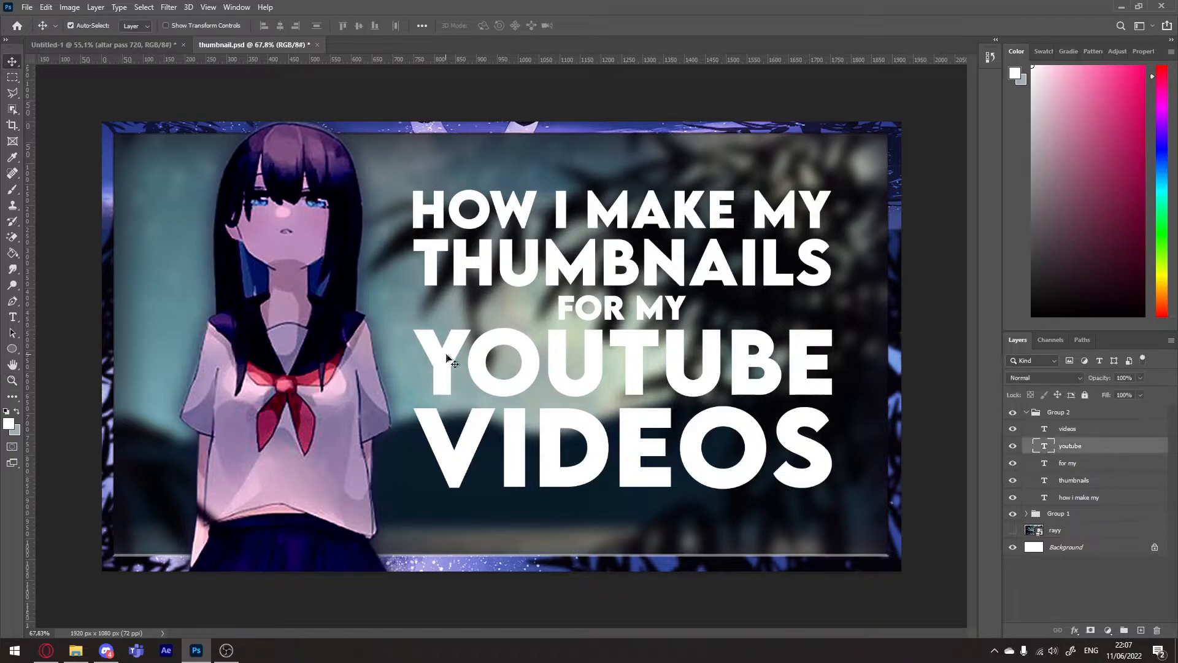
double_click(1129, 451)
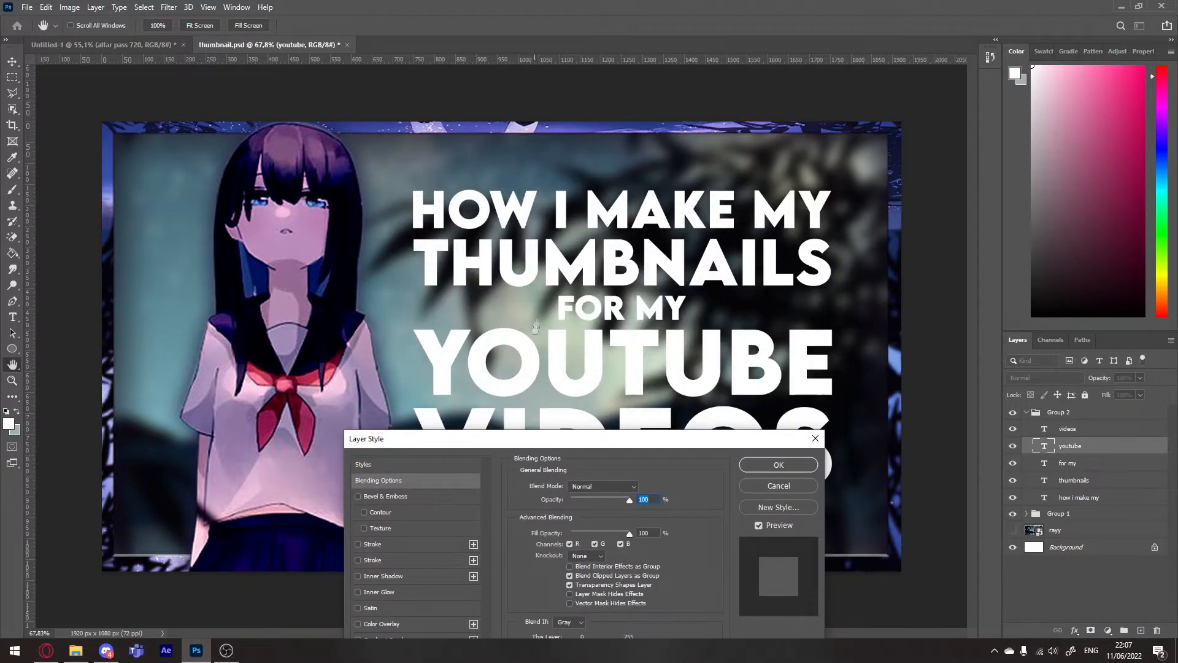
key("ctrl+1")
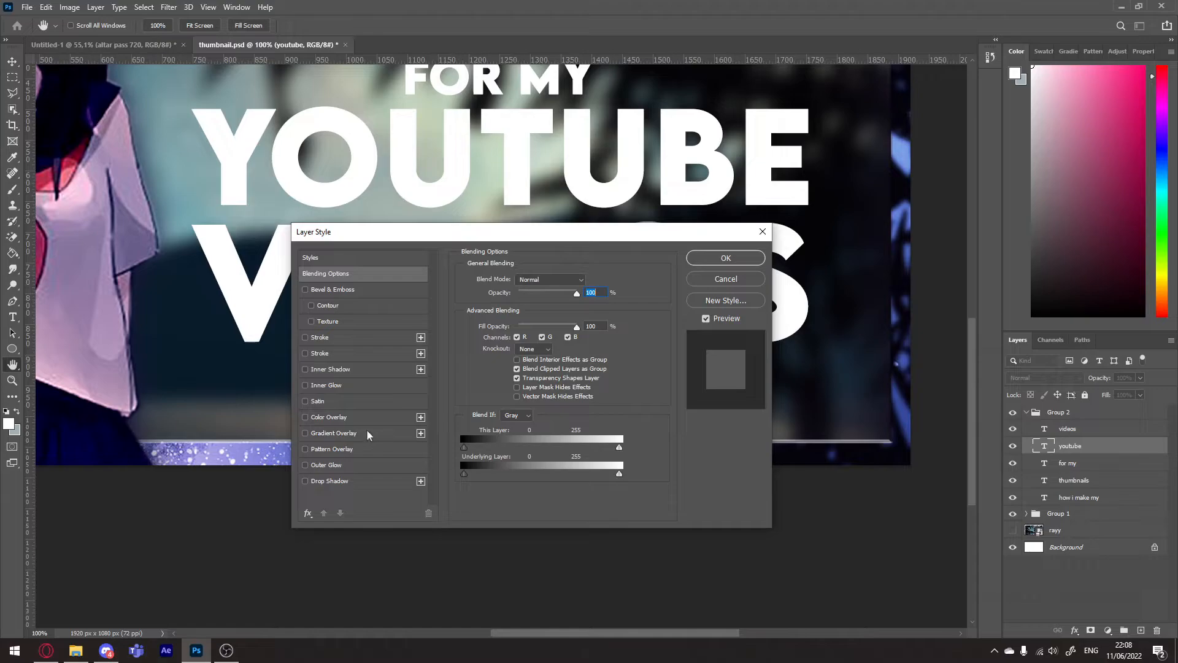
left_click(352, 434)
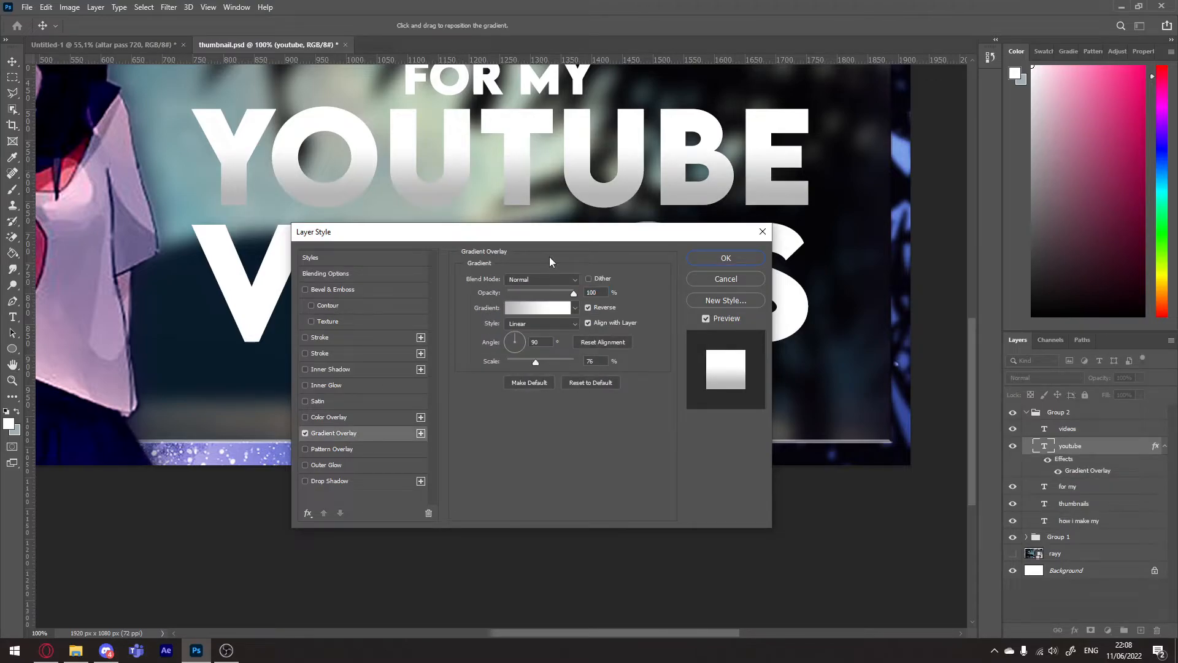